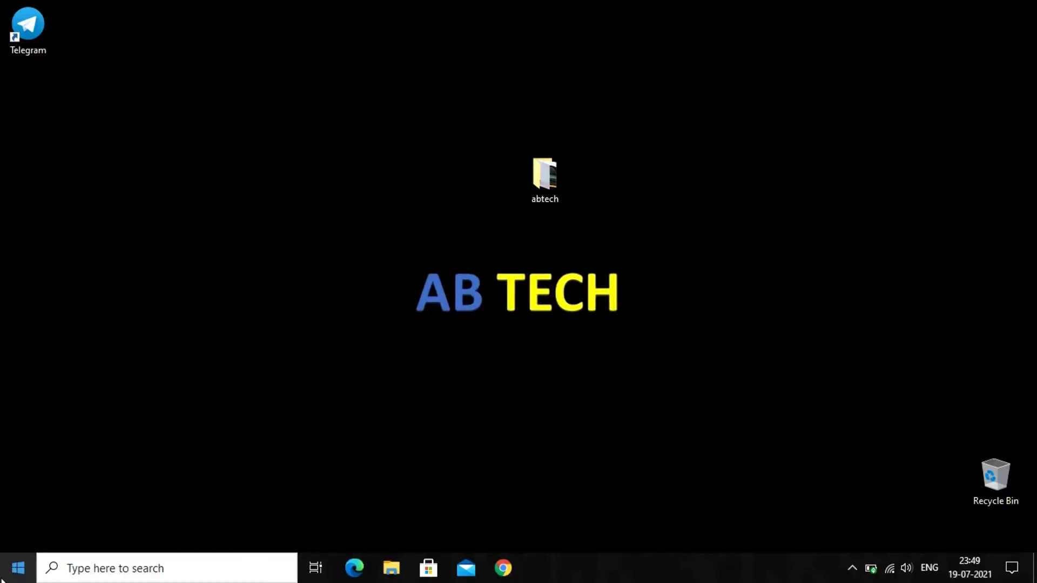
Step: Search the Start menu for 'po' so PowerPoint shows as the best match
{"action": "left_click", "coordinate": [2, 579]}
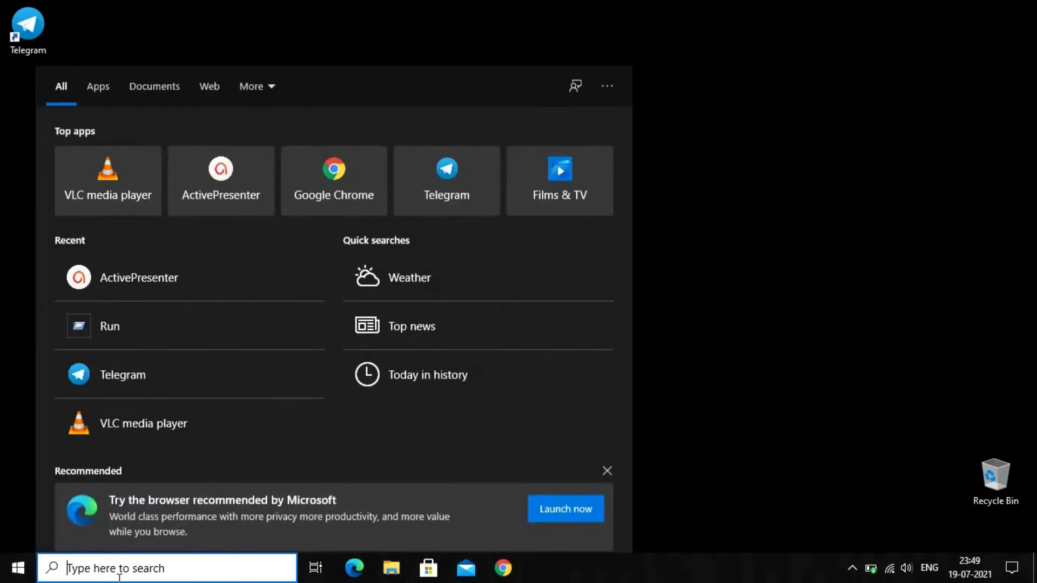
{"action": "type", "text": "po"}
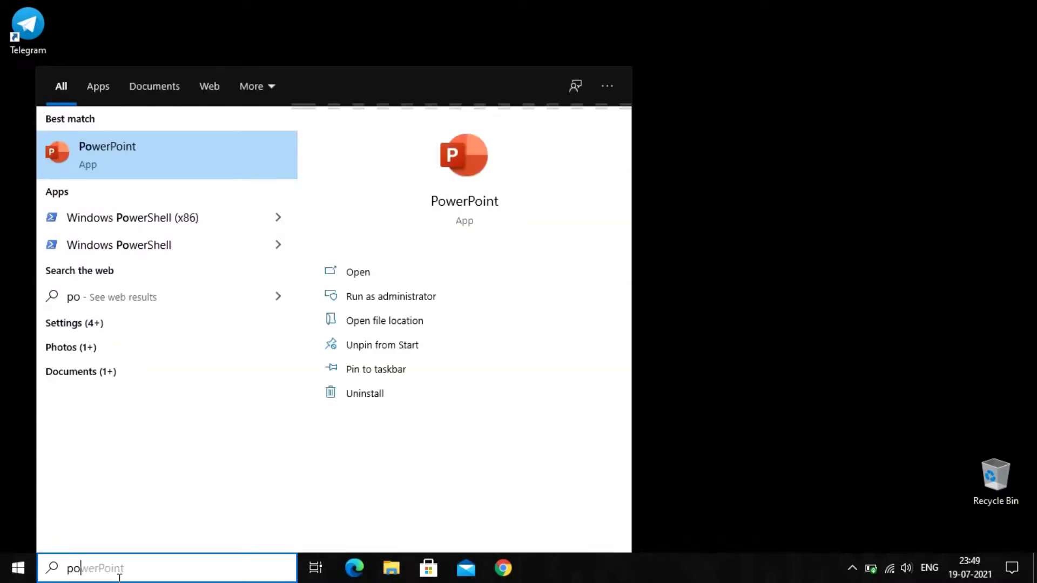
Step: Launch PowerPoint and create a new Blank Presentation
{"action": "left_click", "coordinate": [119, 168]}
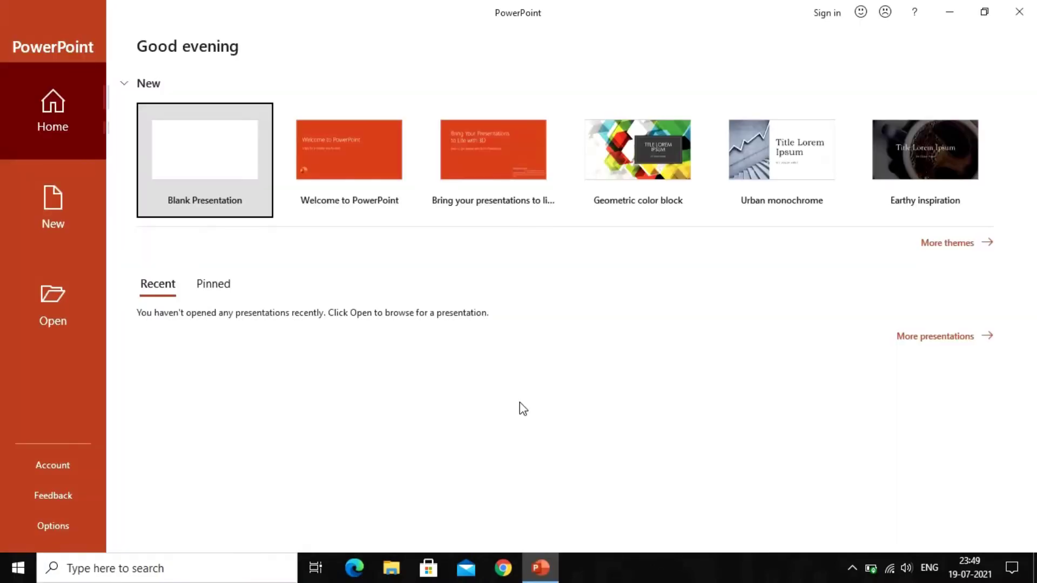
{"action": "left_click", "coordinate": [164, 151]}
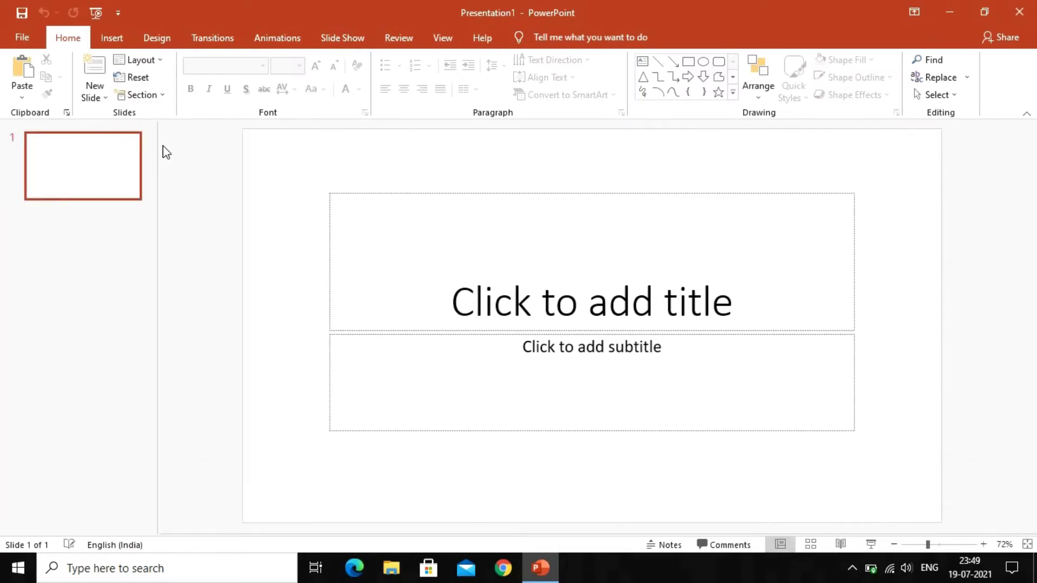
{"action": "left_click", "coordinate": [416, 195]}
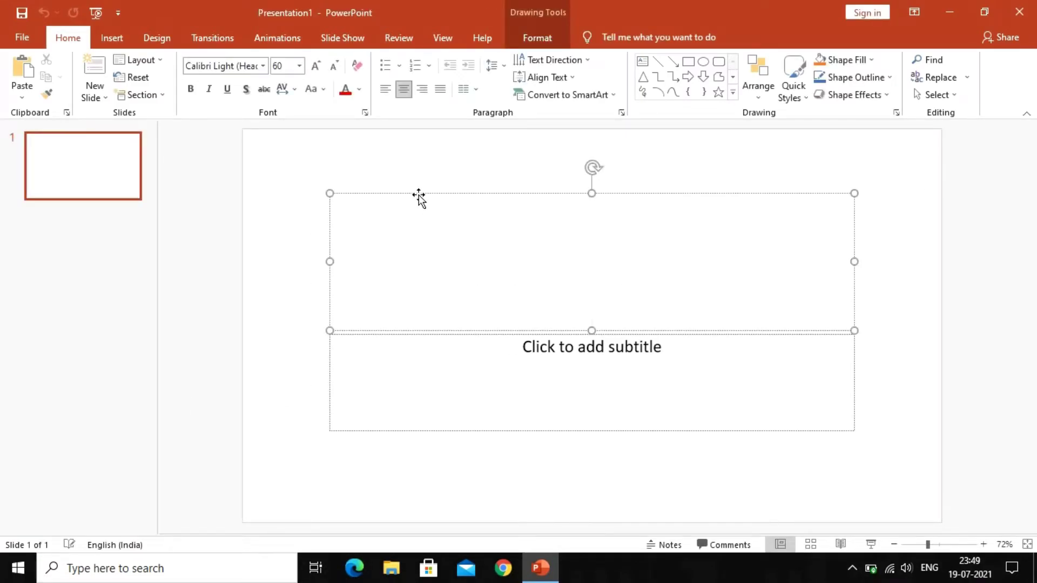
{"action": "left_click", "coordinate": [112, 39]}
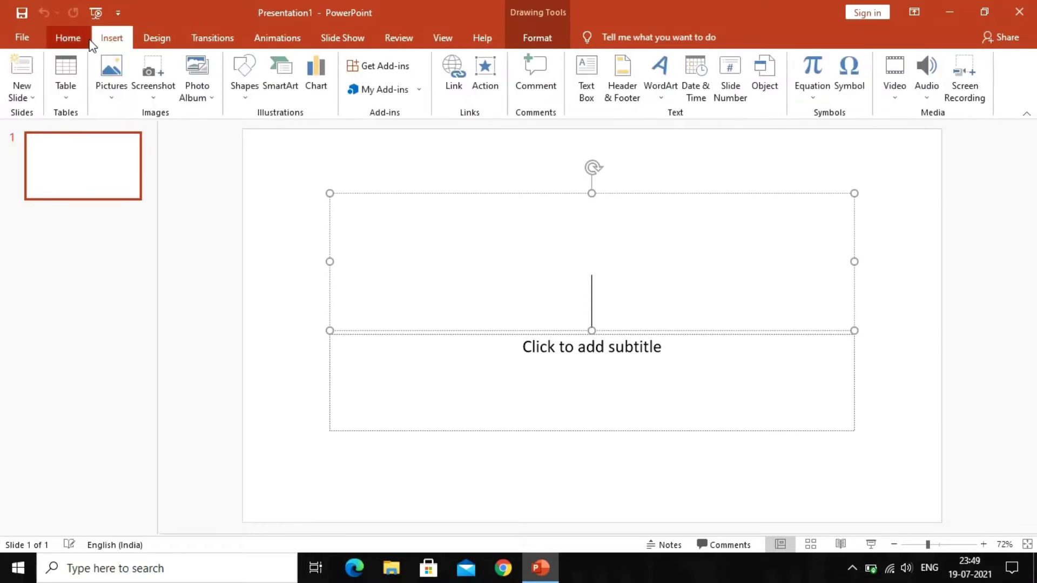
{"action": "left_click", "coordinate": [68, 38]}
Step: Delete the default title slide and add a new slide with the Blank layout
{"action": "left_click", "coordinate": [95, 169]}
{"action": "right_click", "coordinate": [92, 163]}
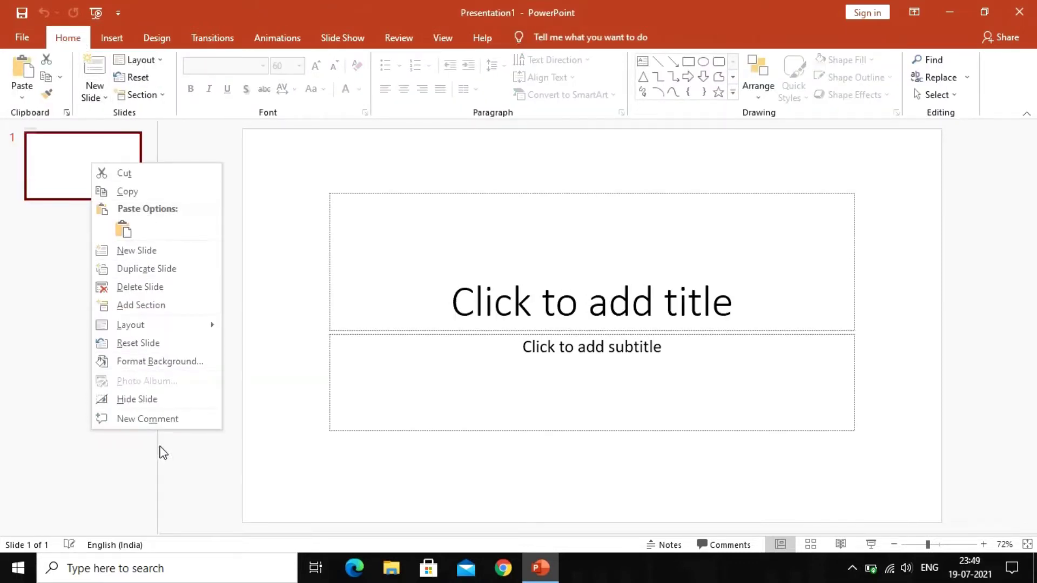
{"action": "left_click", "coordinate": [147, 286]}
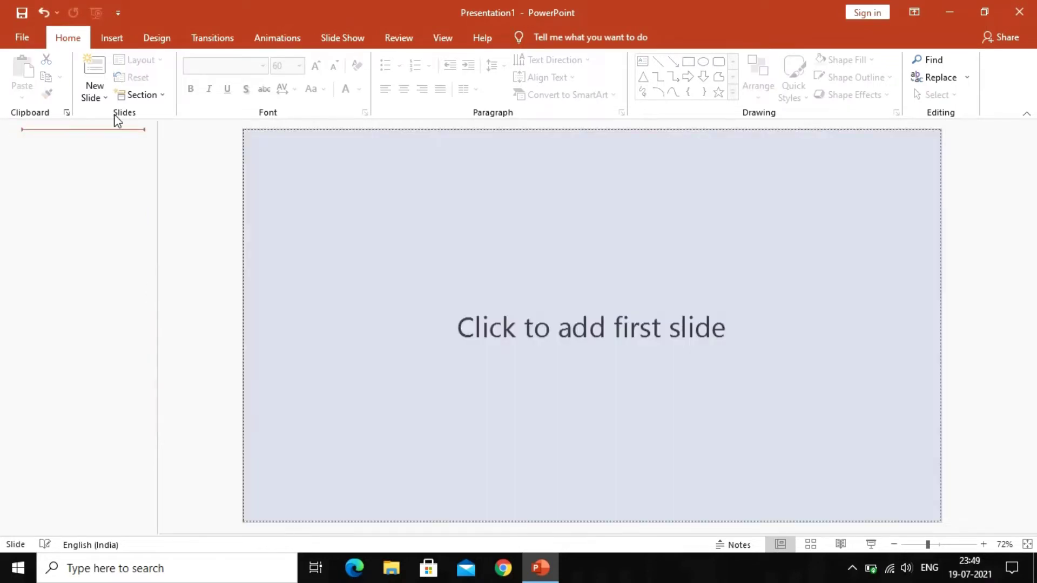
{"action": "left_click", "coordinate": [94, 94]}
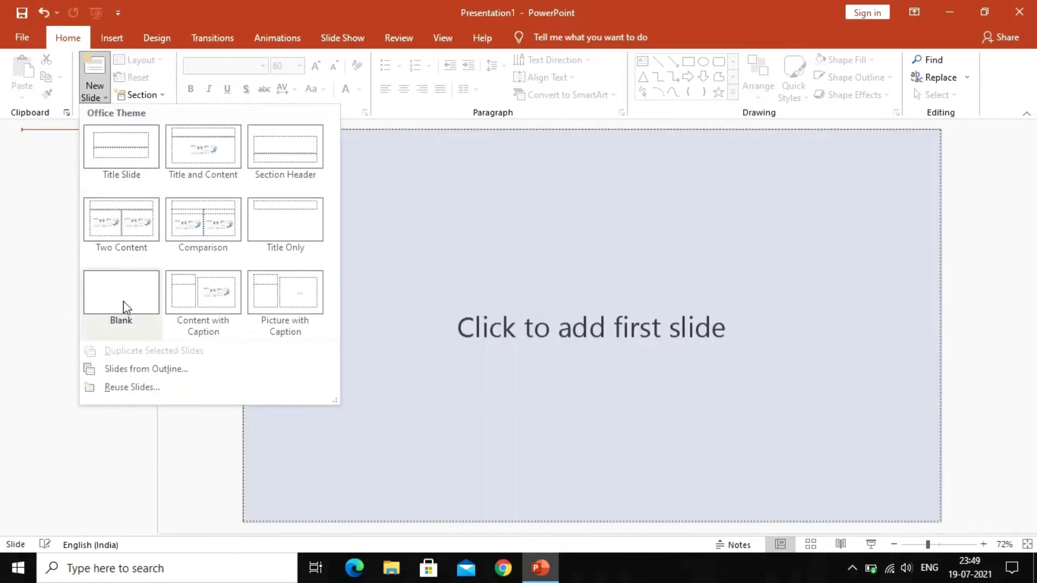
{"action": "left_click", "coordinate": [123, 300]}
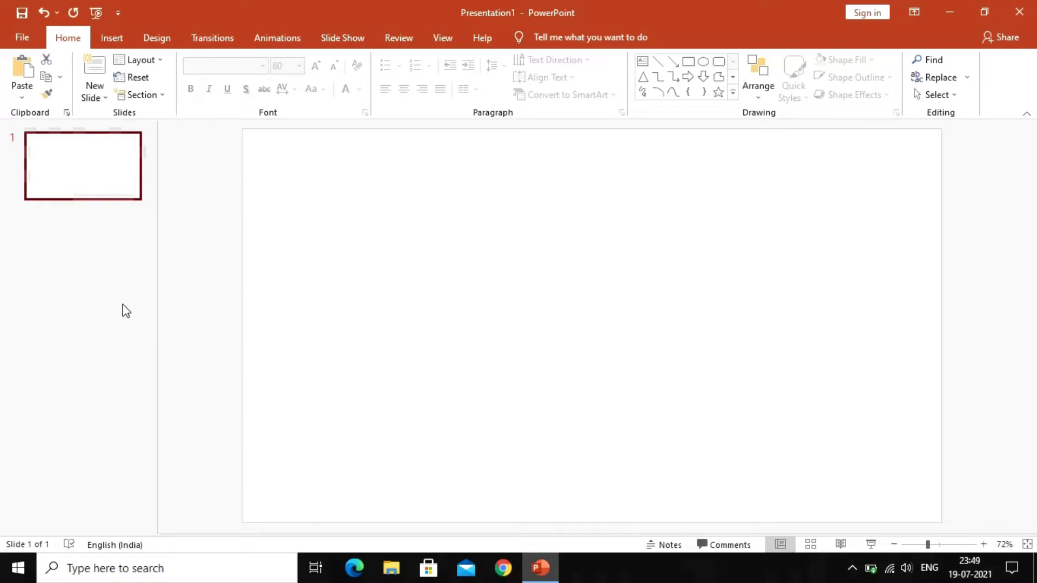
Step: Insert the 'woman' picture from the Desktop abtech folder onto the blank slide
{"action": "left_click", "coordinate": [115, 39]}
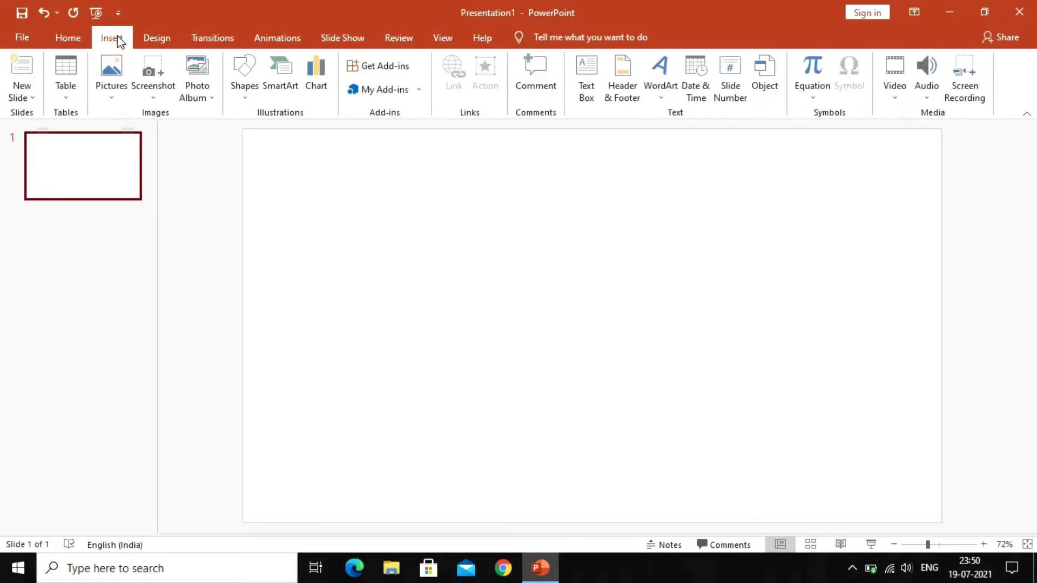
{"action": "left_click", "coordinate": [111, 97]}
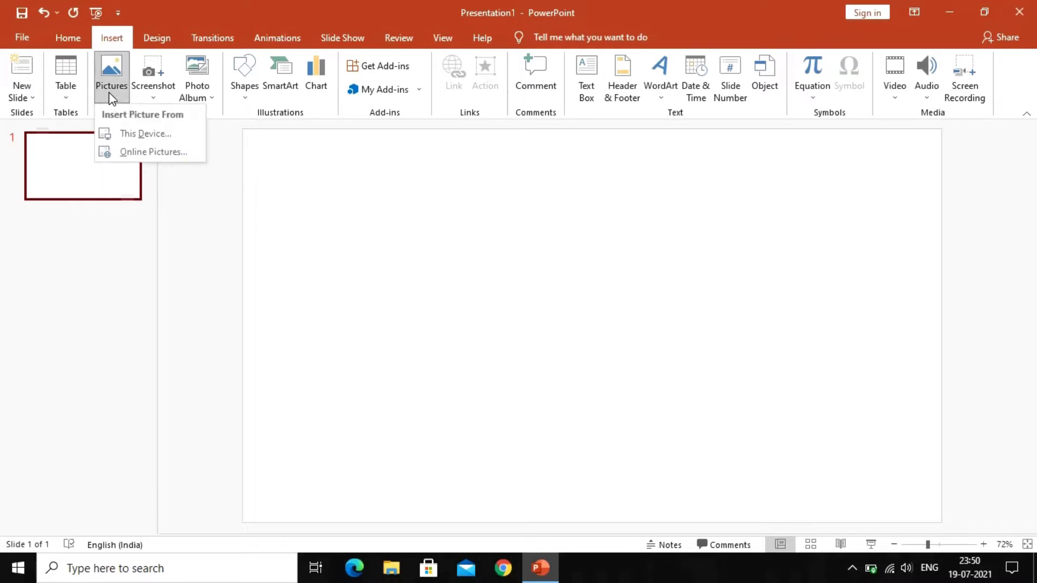
{"action": "left_click", "coordinate": [165, 139]}
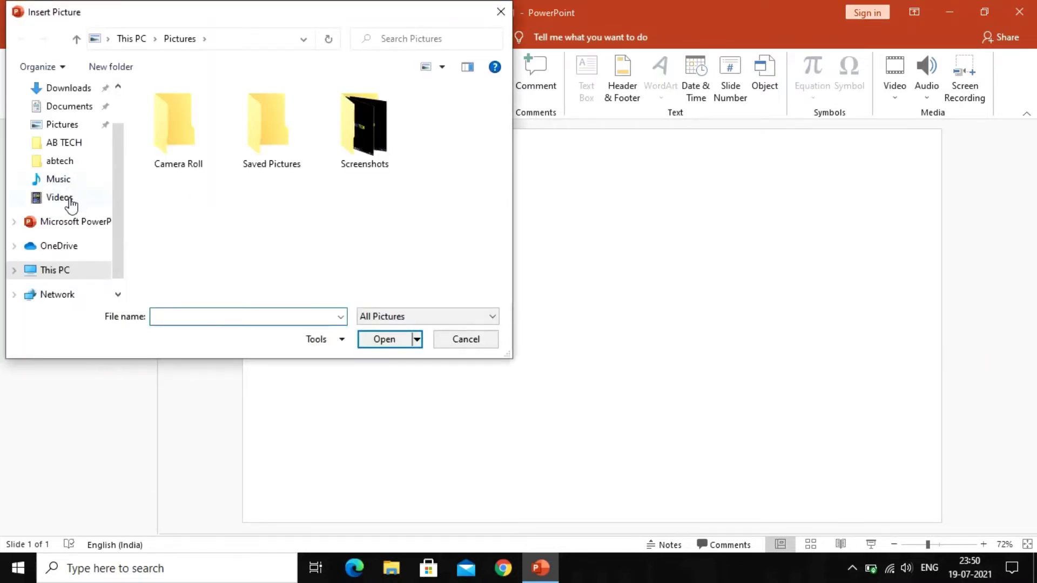
{"action": "scroll", "coordinate": [70, 213], "scroll_direction": "up", "scroll_amount": 2}
{"action": "left_click", "coordinate": [59, 120]}
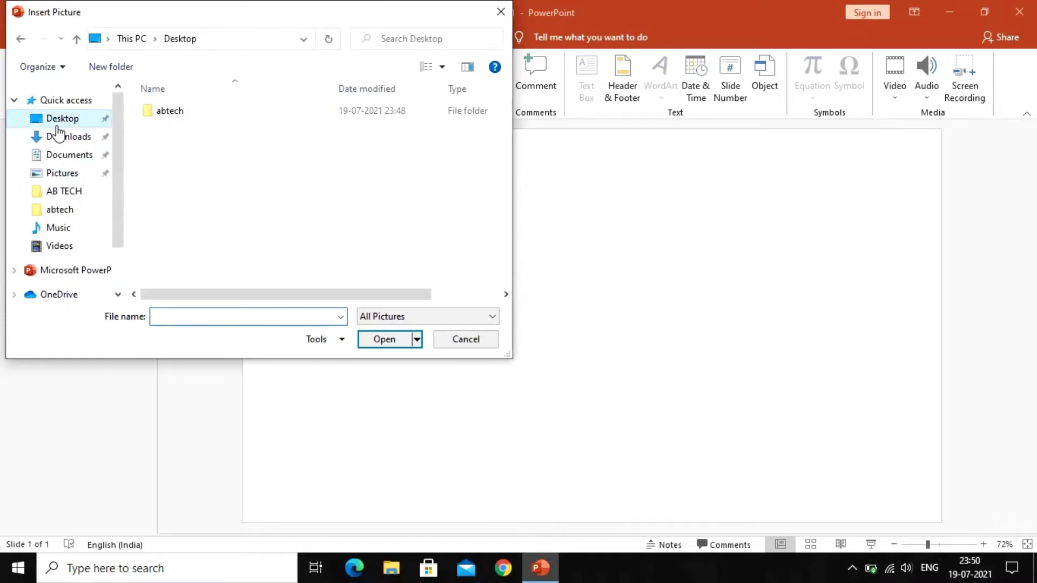
{"action": "double_click", "coordinate": [198, 114]}
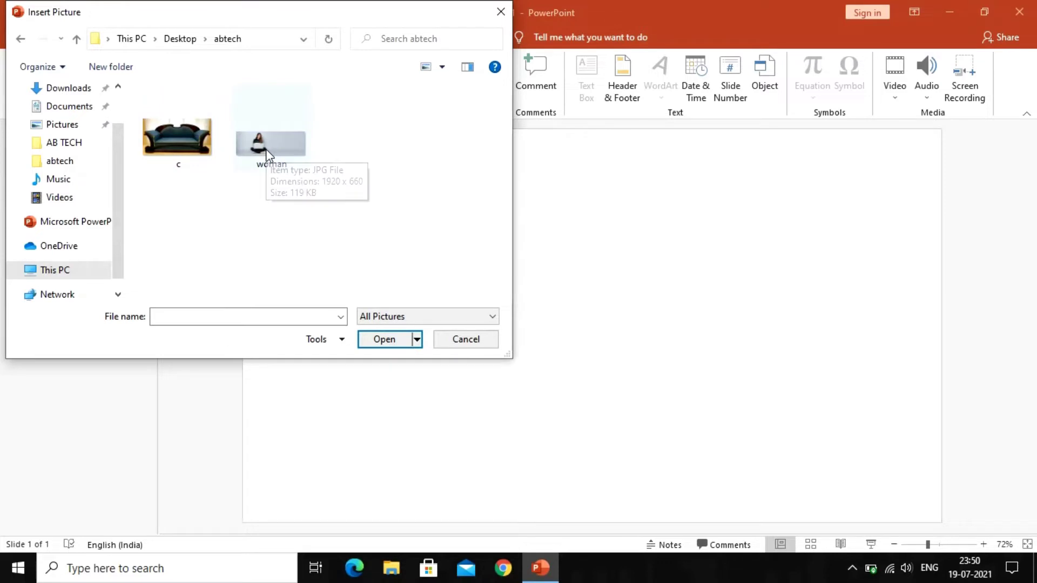
{"action": "mouse_move", "coordinate": [269, 146]}
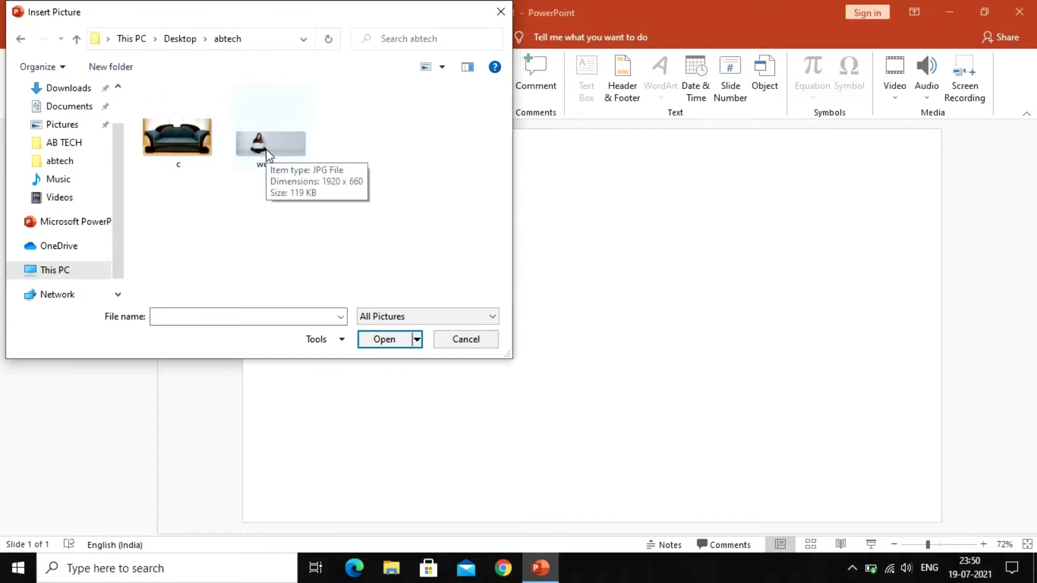
{"action": "double_click", "coordinate": [267, 153]}
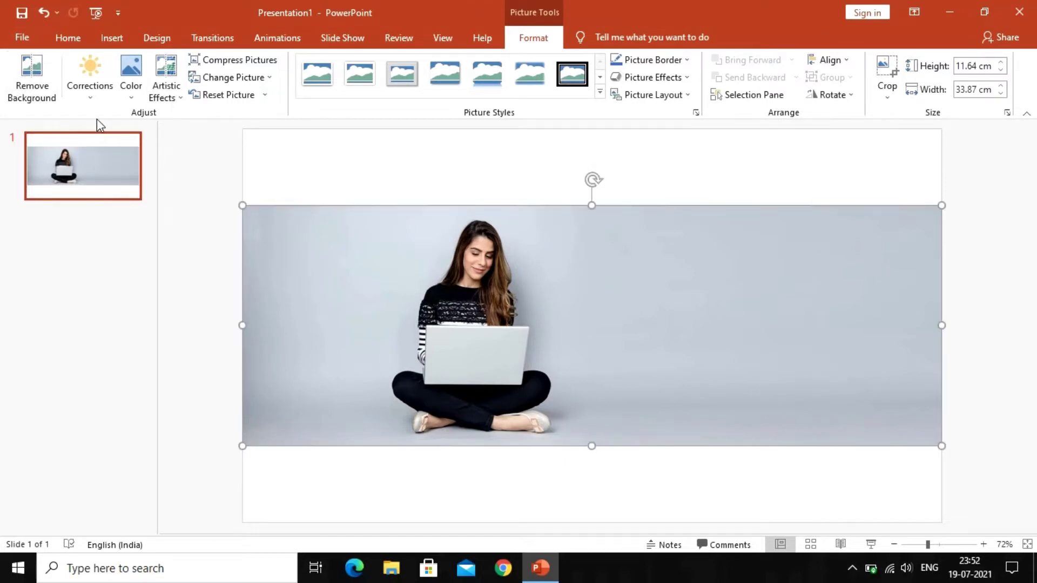
Step: Start Remove Background and extend the kept area to the picture's top and the woman's feet
{"action": "left_click", "coordinate": [31, 76]}
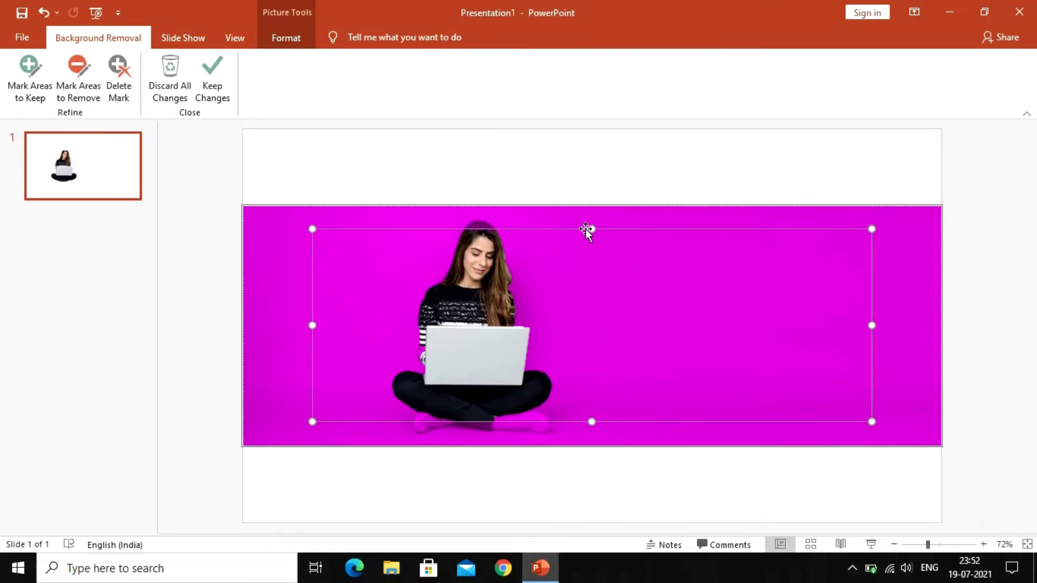
{"action": "left_click_drag", "start_coordinate": [592, 229], "coordinate": [588, 206]}
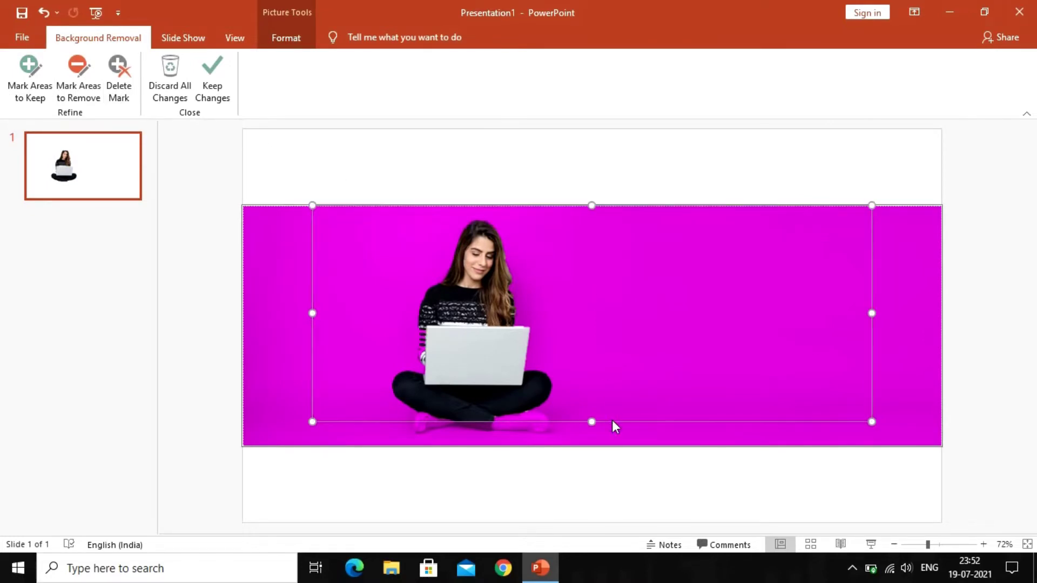
{"action": "left_click_drag", "start_coordinate": [590, 423], "coordinate": [598, 446]}
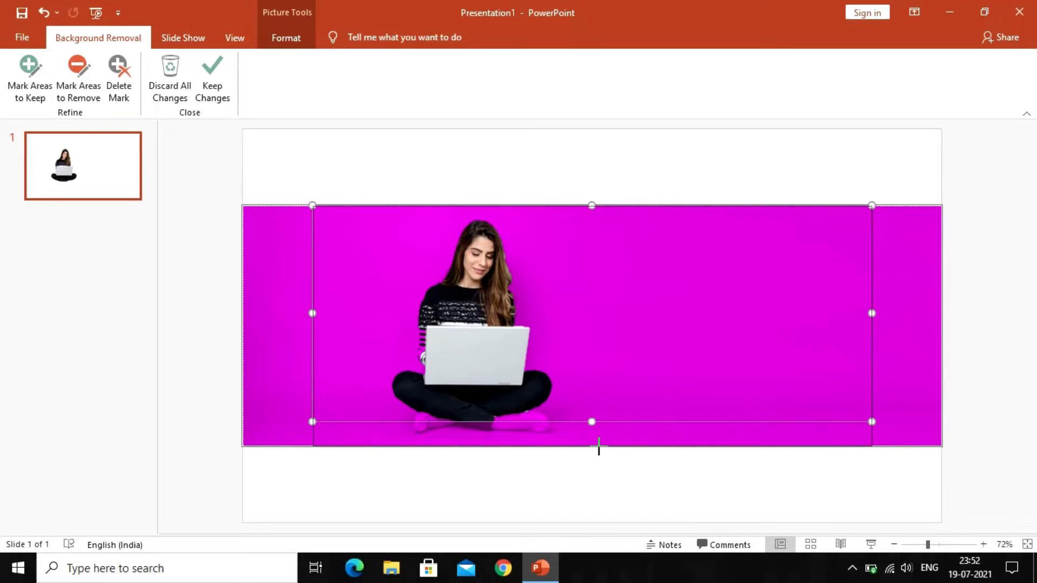
Step: Mark the background right, left and upper-left of the woman for removal, then keep changes
{"action": "left_click", "coordinate": [78, 76]}
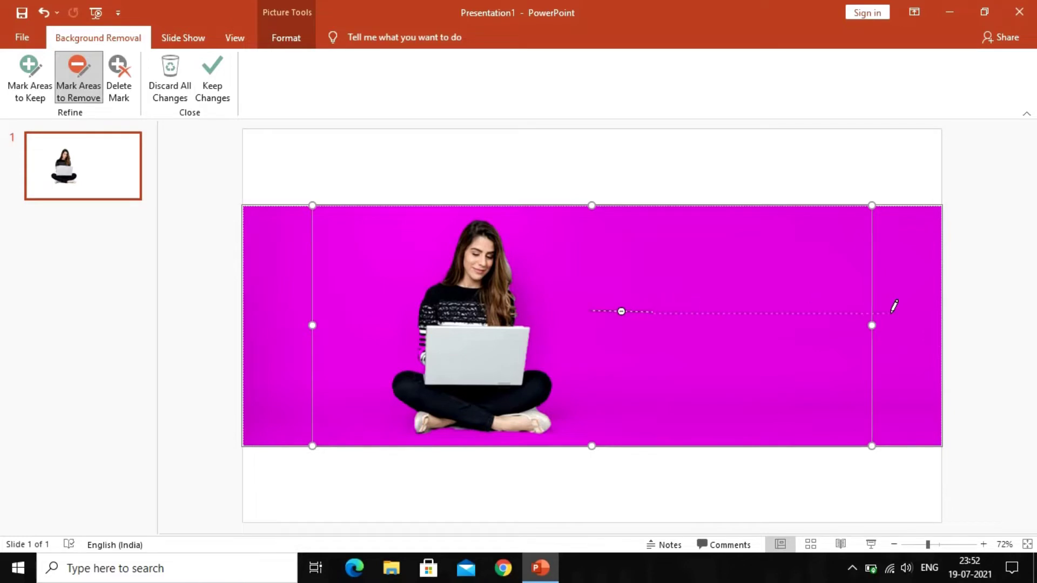
{"action": "left_click_drag", "start_coordinate": [930, 314], "coordinate": [926, 315]}
{"action": "left_click_drag", "start_coordinate": [251, 316], "coordinate": [248, 317]}
{"action": "left_click_drag", "start_coordinate": [283, 229], "coordinate": [279, 230]}
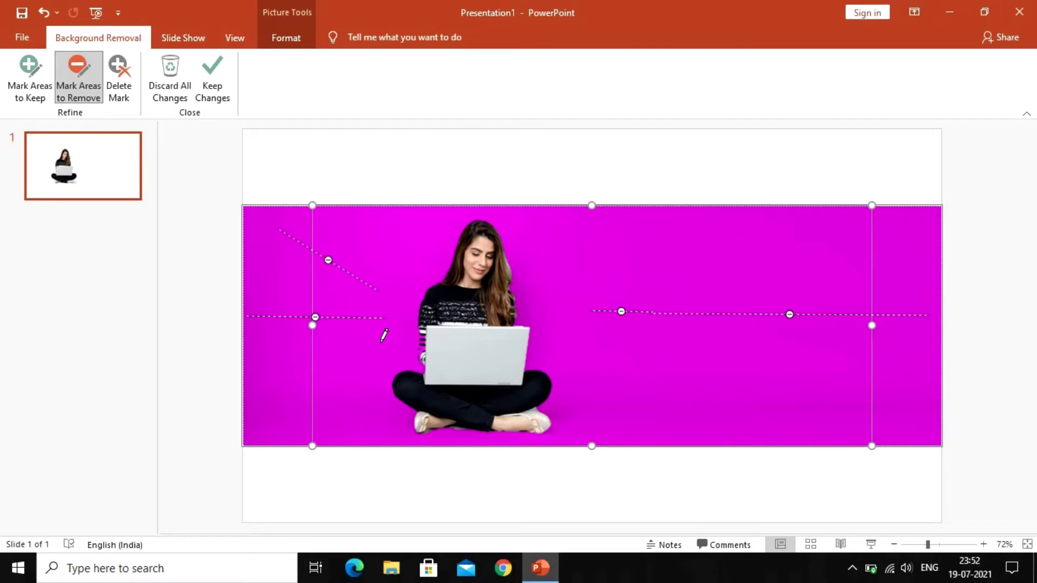
{"action": "left_click", "coordinate": [212, 86]}
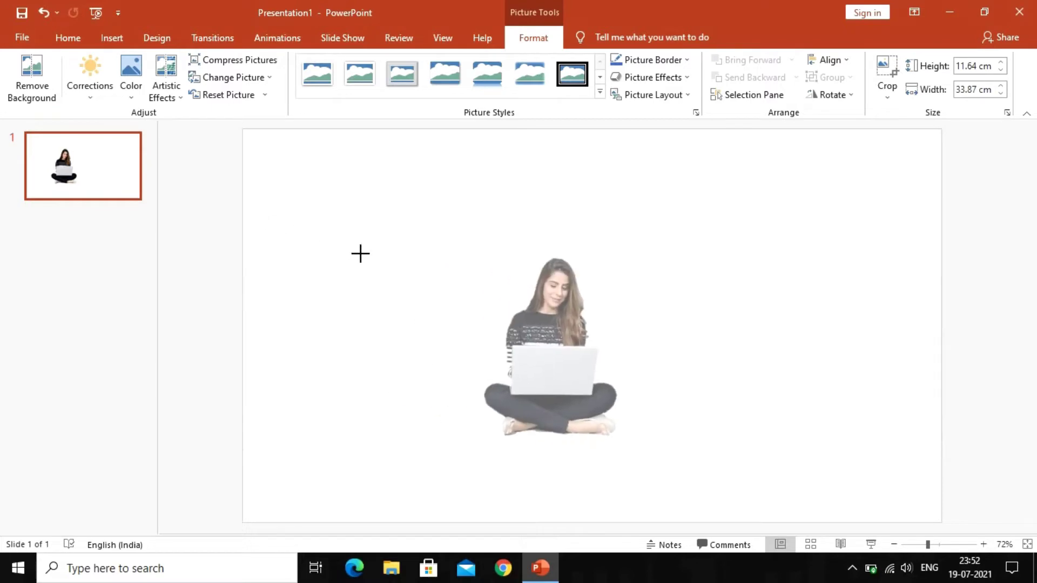
Step: Apply the woman cut-out and add a new Blank-layout slide
{"action": "left_click", "coordinate": [287, 162]}
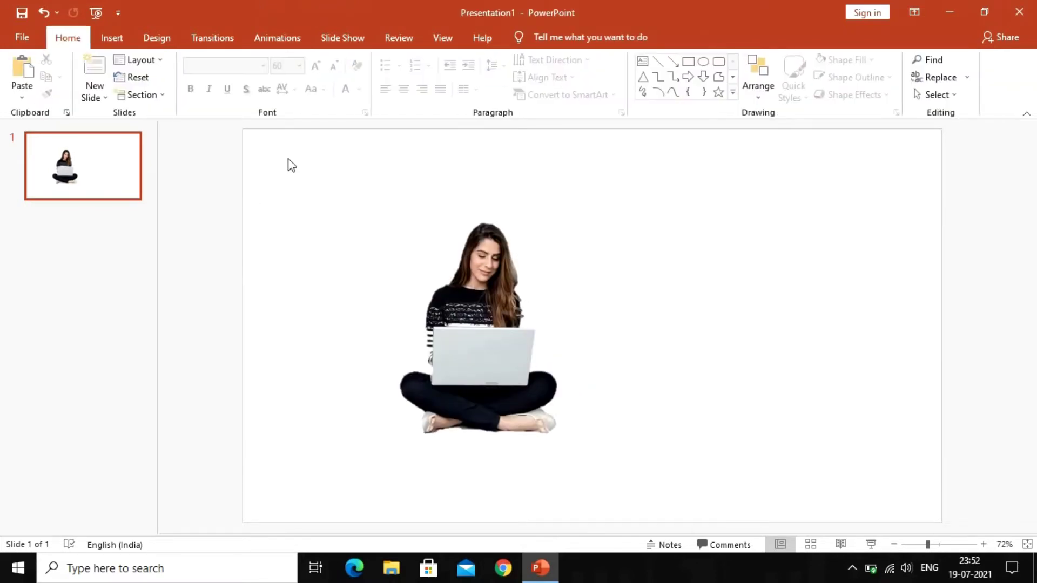
{"action": "left_click", "coordinate": [507, 330]}
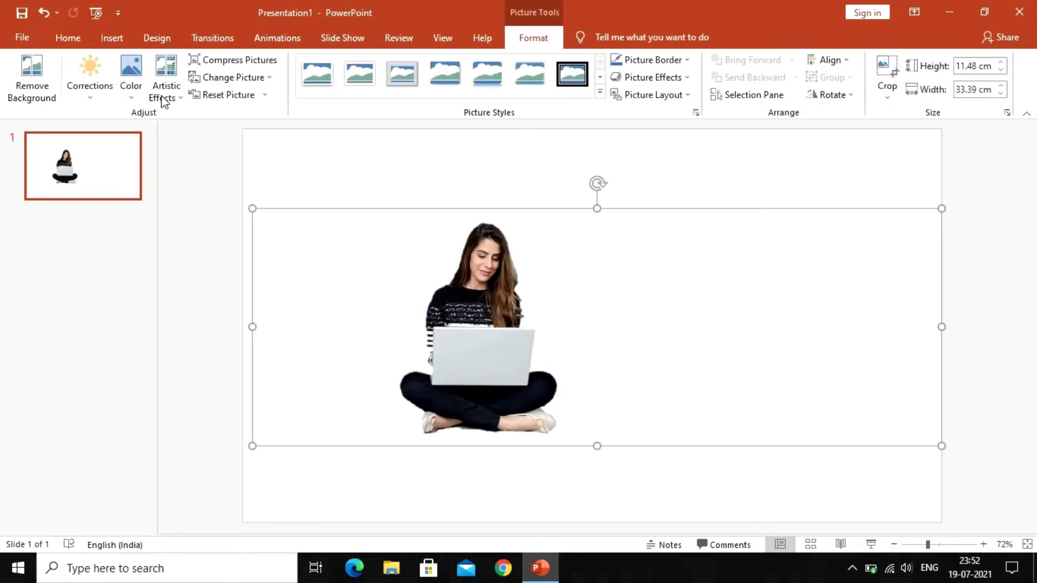
{"action": "left_click", "coordinate": [355, 163]}
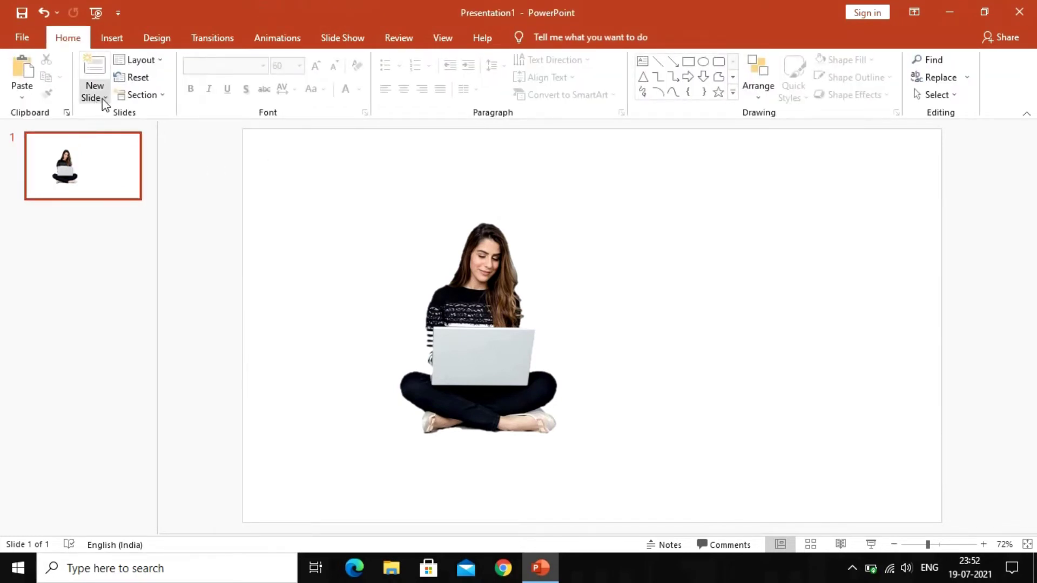
{"action": "left_click", "coordinate": [105, 103]}
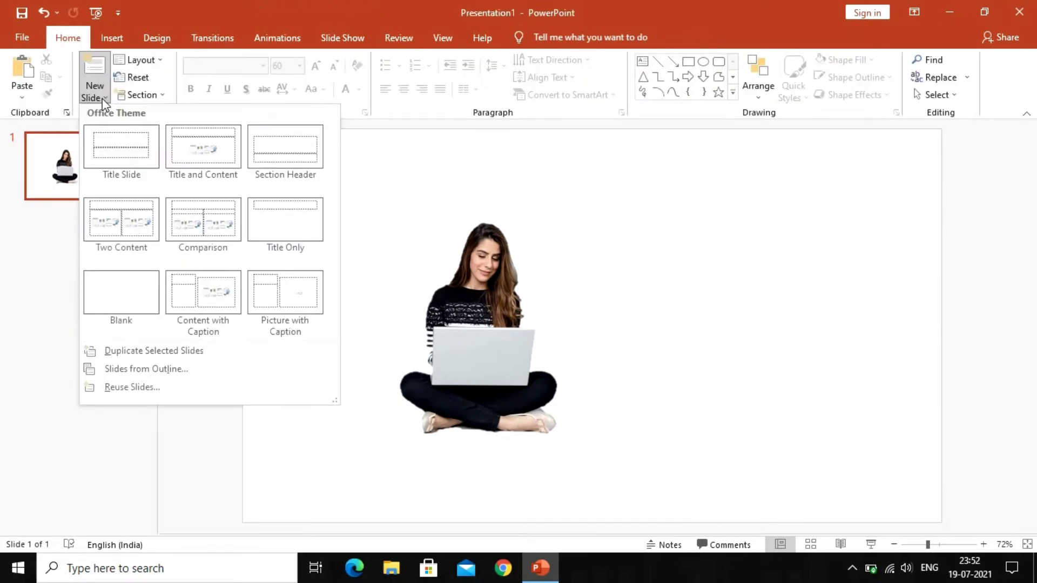
{"action": "left_click", "coordinate": [129, 292]}
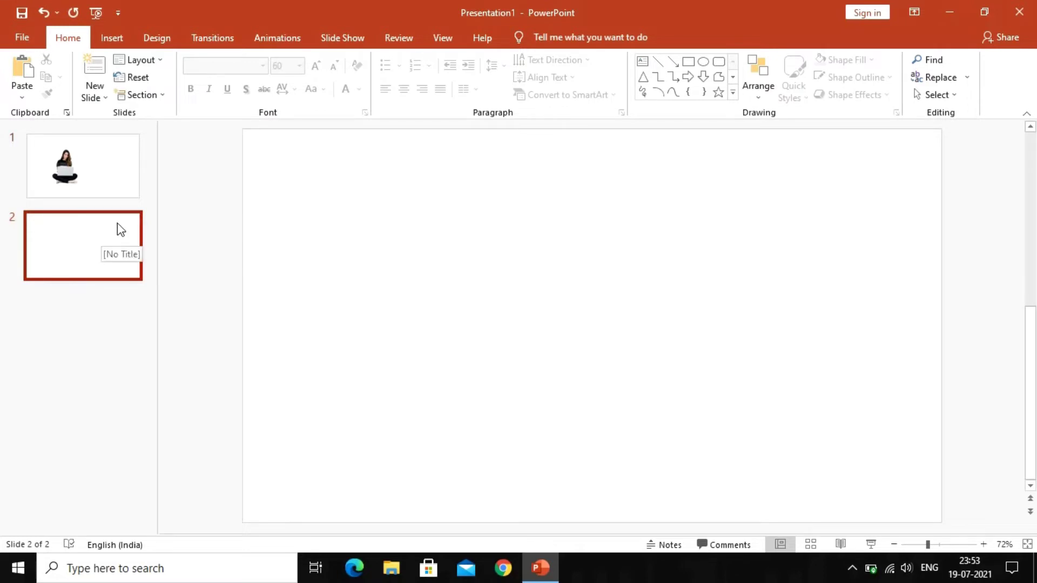
Step: Insert the sofa image c from this device onto slide 2
{"action": "left_click", "coordinate": [115, 43]}
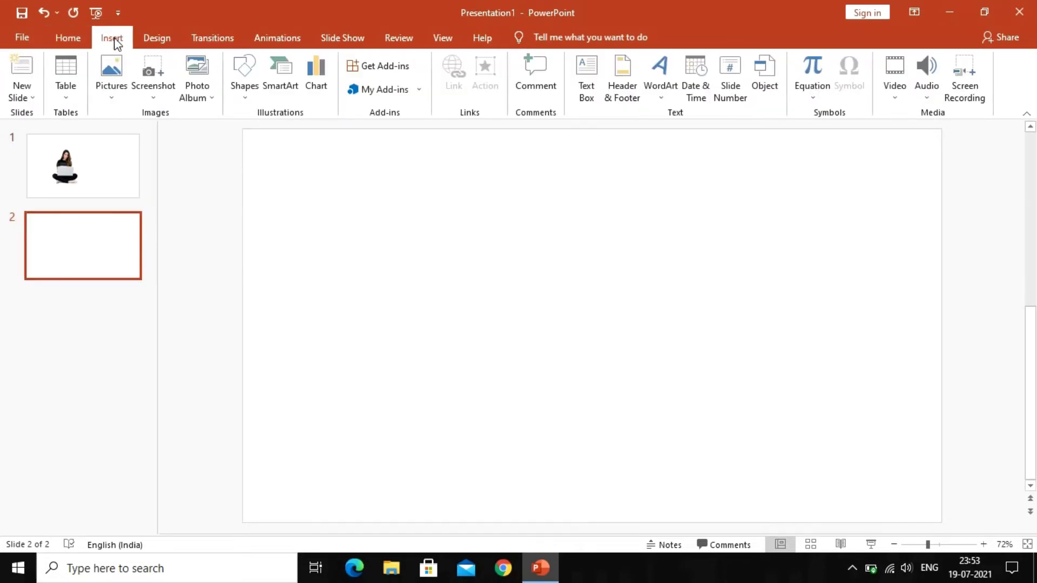
{"action": "left_click", "coordinate": [113, 87]}
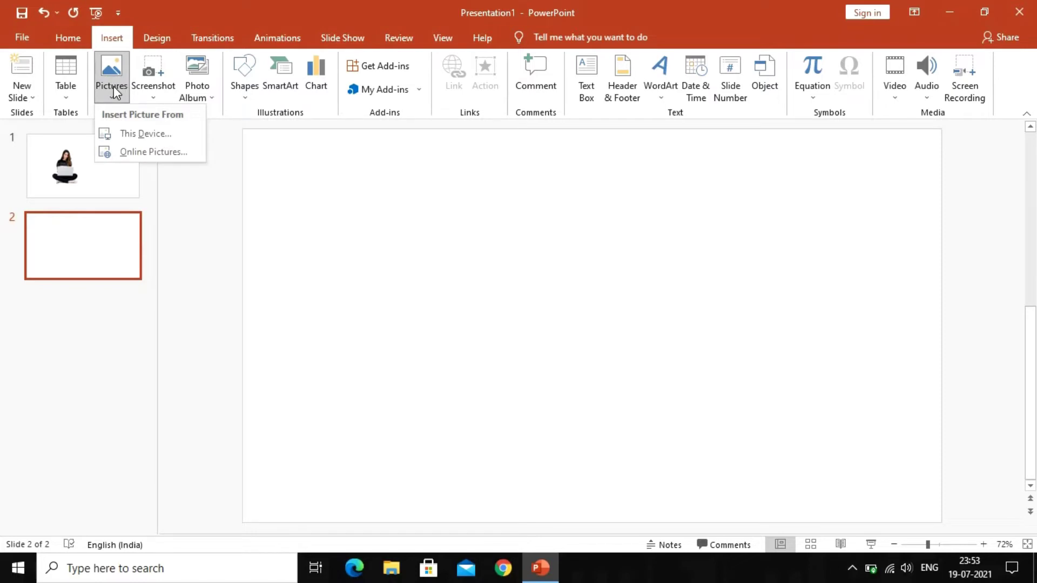
{"action": "left_click", "coordinate": [141, 136]}
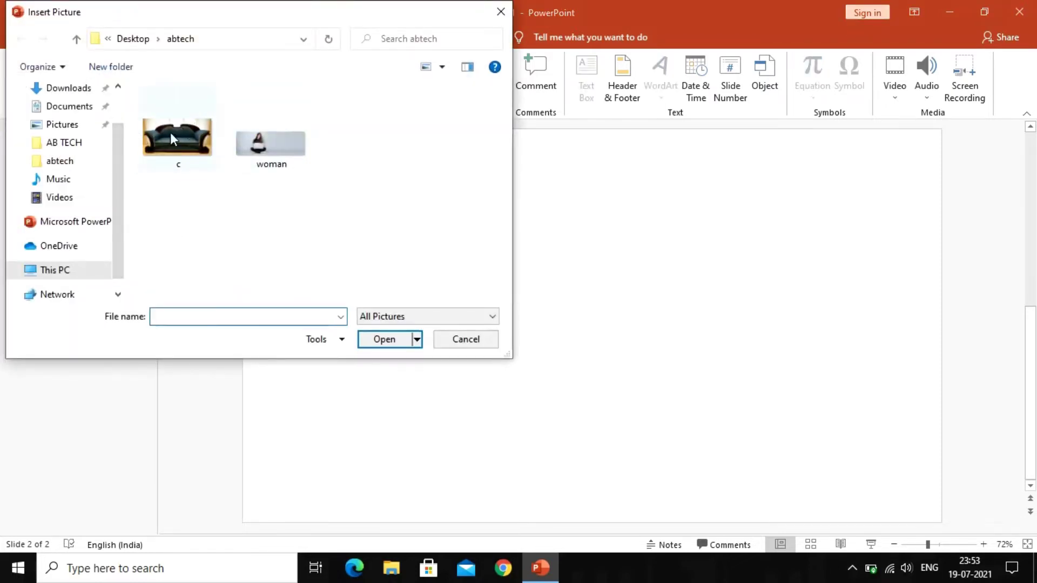
{"action": "double_click", "coordinate": [176, 135]}
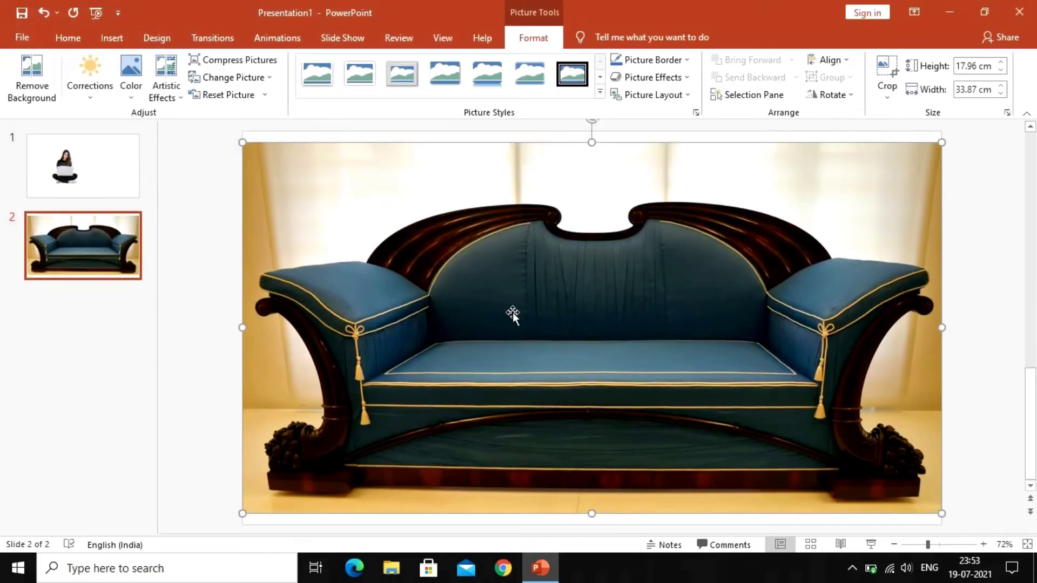
Step: Stretch the sofa photo's top and bottom edges to fill the slide, 19.05 by 33.87 cm
{"action": "left_click_drag", "start_coordinate": [591, 142], "coordinate": [591, 137]}
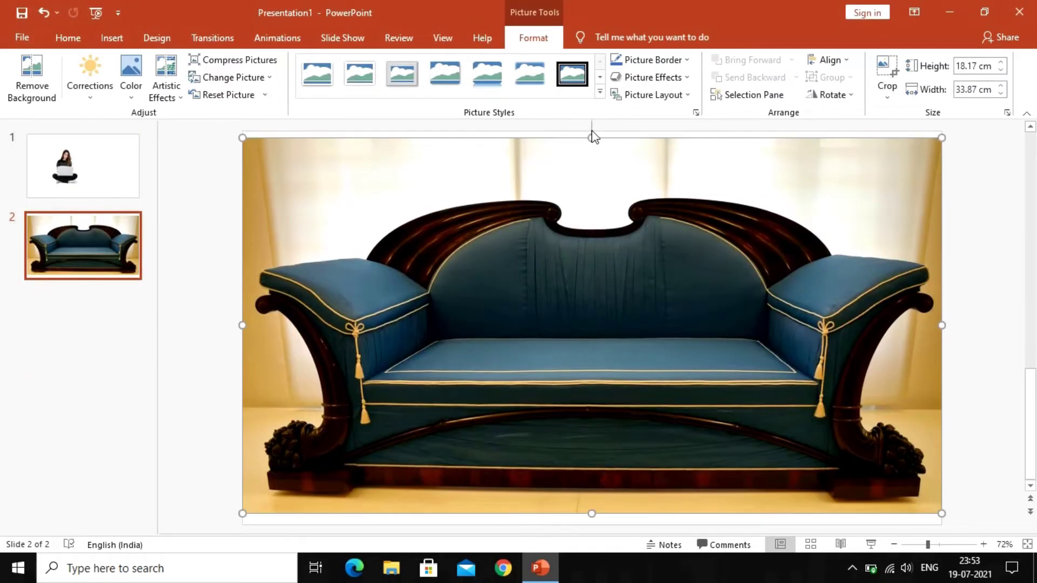
{"action": "left_click", "coordinate": [590, 134]}
{"action": "left_click", "coordinate": [590, 243]}
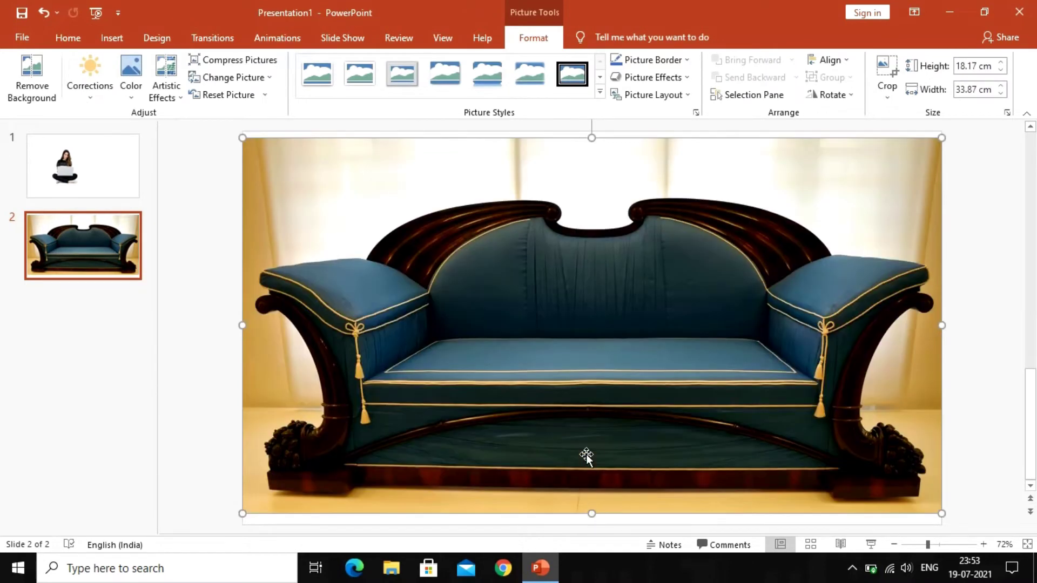
{"action": "right_click", "coordinate": [573, 195]}
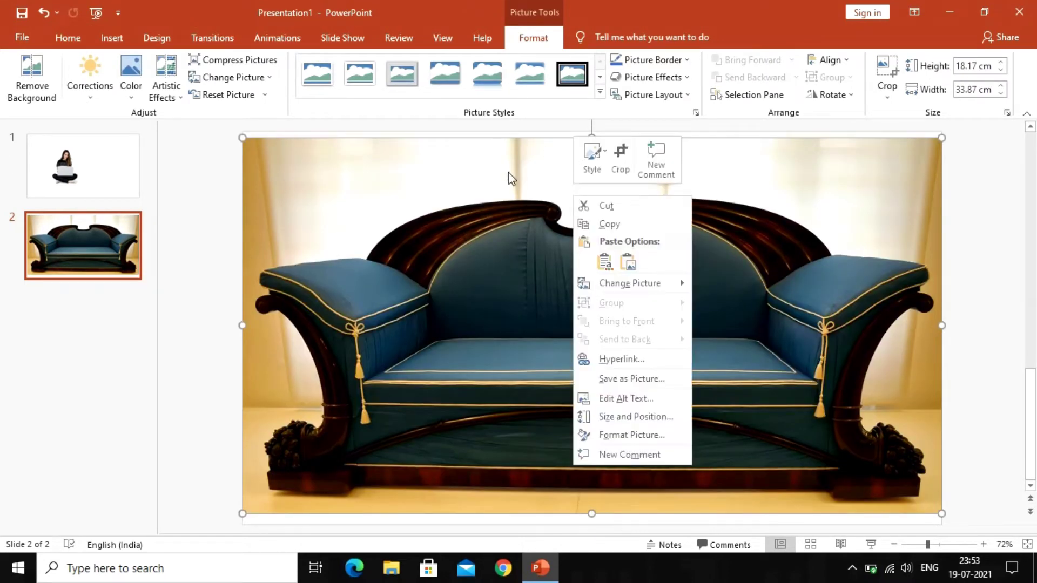
{"action": "key", "text": "Escape"}
{"action": "left_click_drag", "start_coordinate": [591, 137], "coordinate": [591, 130]}
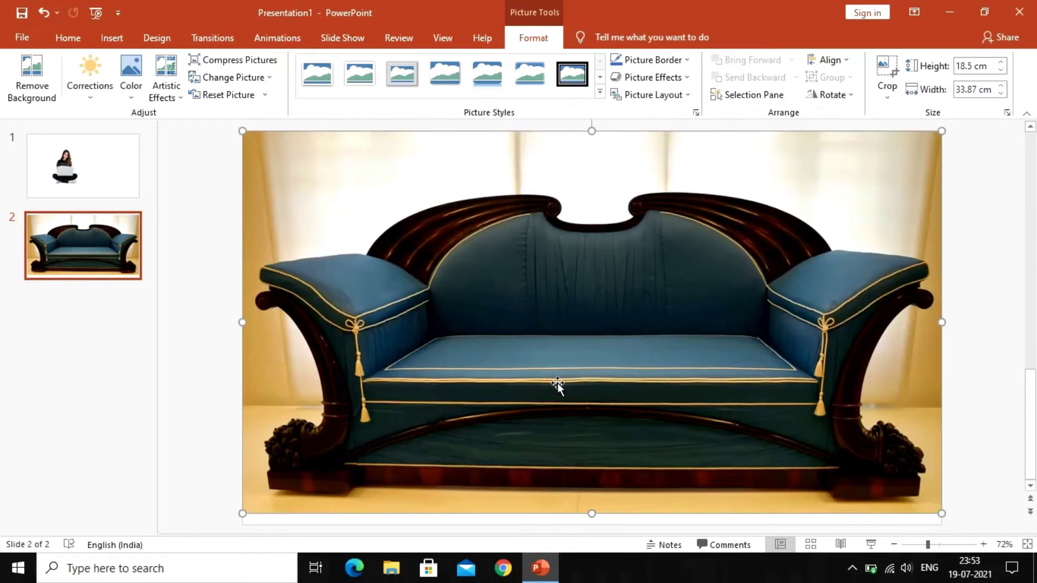
{"action": "left_click_drag", "start_coordinate": [592, 512], "coordinate": [591, 521]}
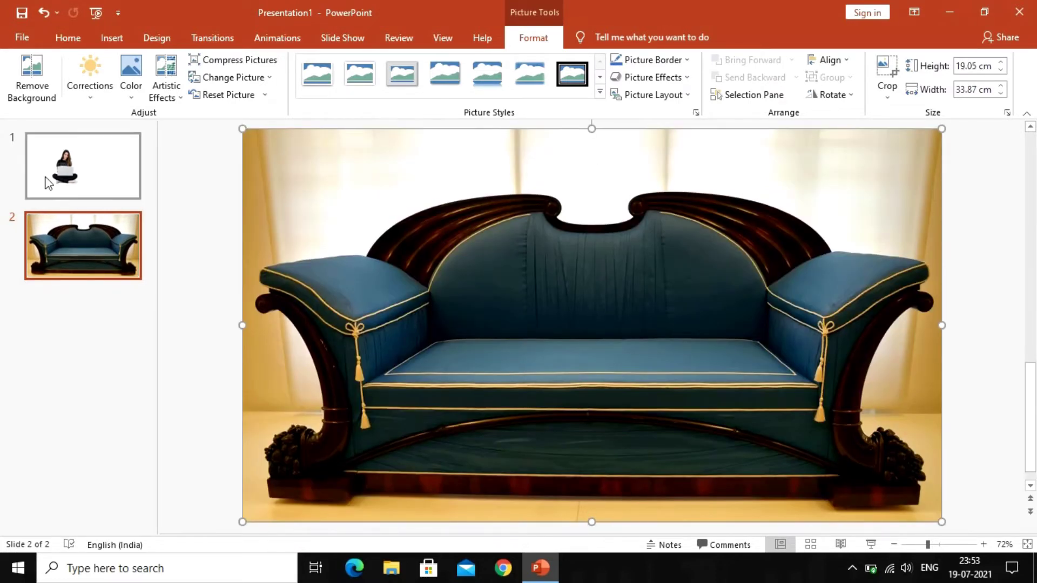
{"action": "left_click", "coordinate": [40, 180]}
Step: Copy the cut-out woman from slide 1 and paste it onto slide 2 as a picture
{"action": "left_click", "coordinate": [471, 301]}
{"action": "right_click", "coordinate": [472, 301]}
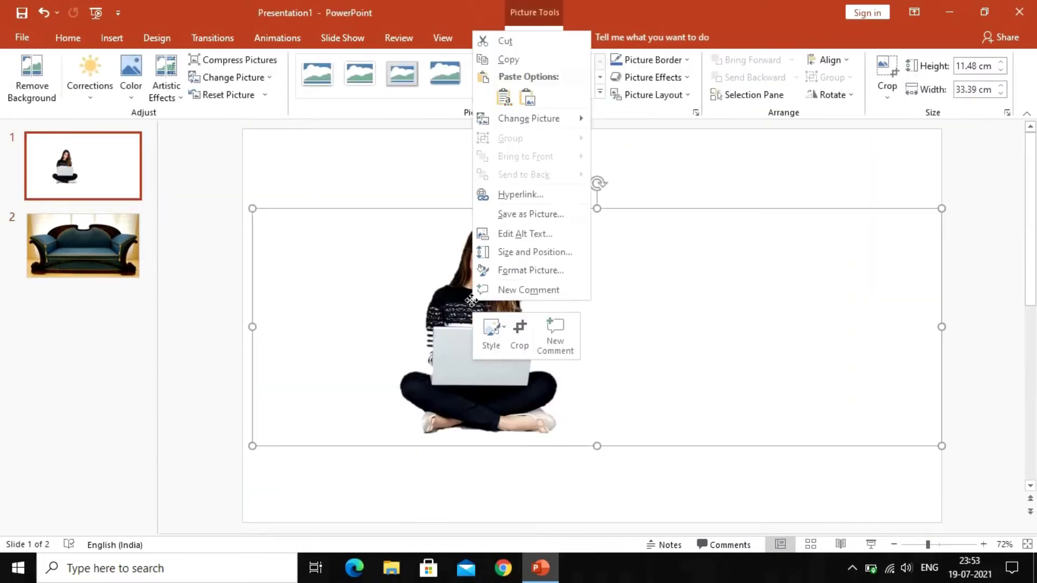
{"action": "left_click", "coordinate": [497, 62]}
{"action": "left_click", "coordinate": [76, 248]}
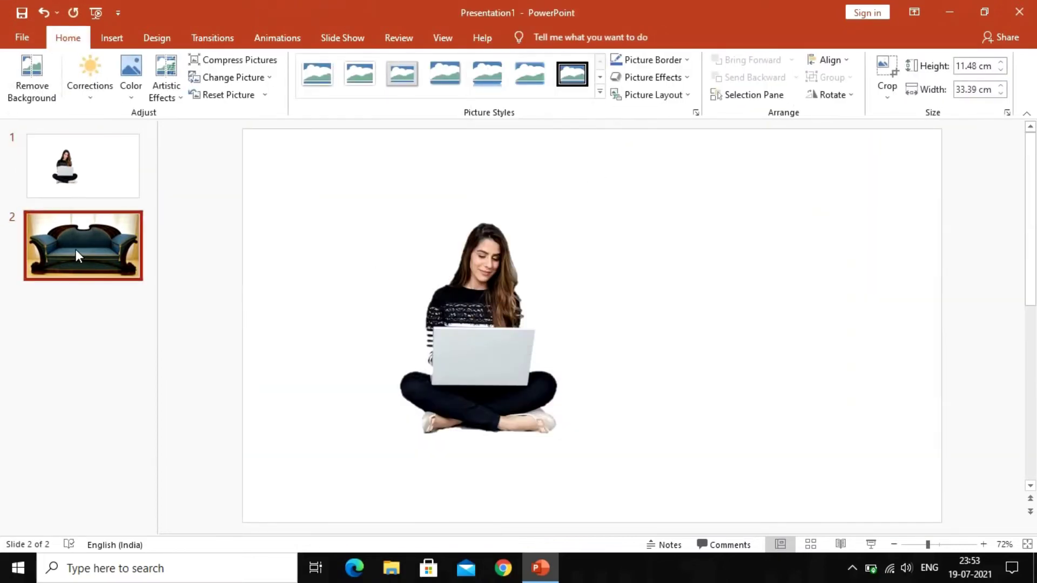
{"action": "right_click", "coordinate": [429, 278]}
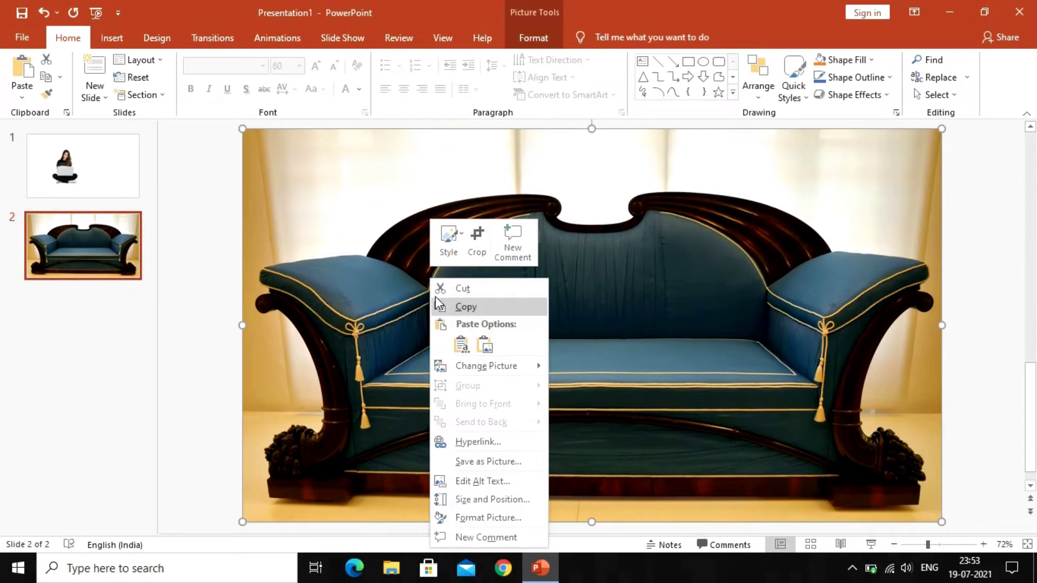
{"action": "left_click", "coordinate": [483, 344]}
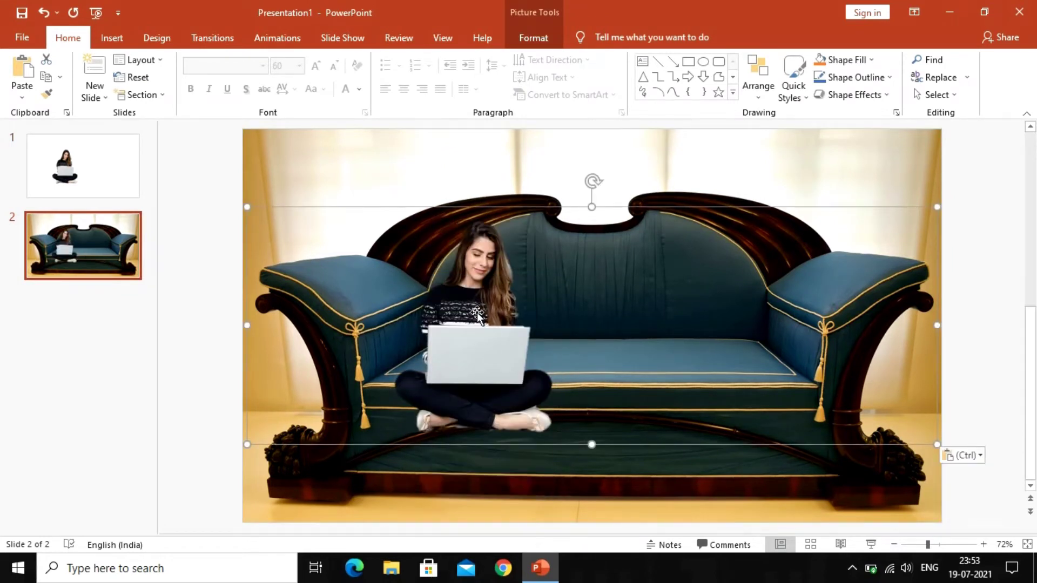
Step: Shrink the woman and move her onto the sofa seat
{"action": "left_click_drag", "start_coordinate": [478, 313], "coordinate": [576, 295]}
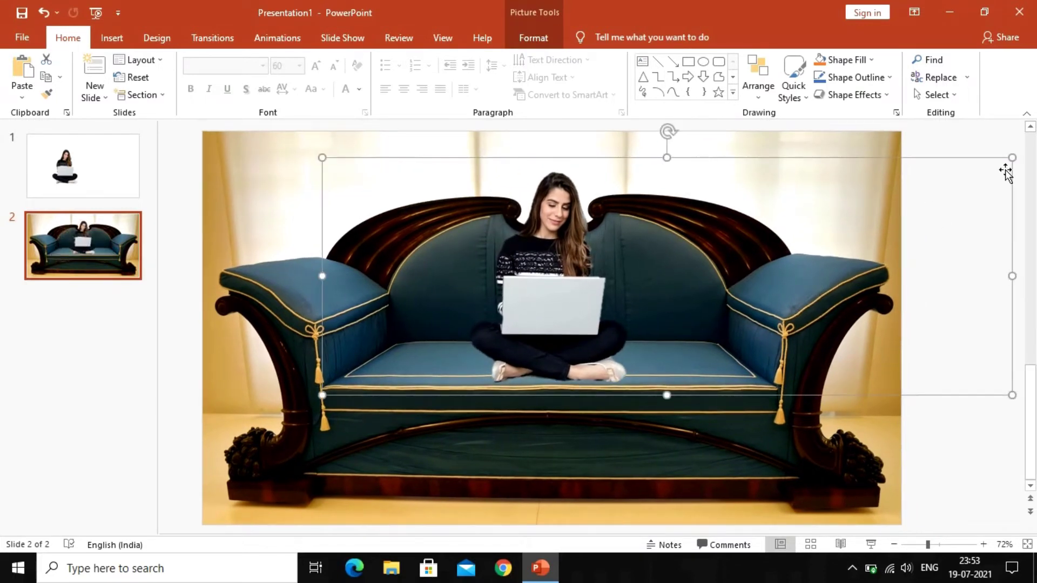
{"action": "left_click_drag", "start_coordinate": [1011, 158], "coordinate": [945, 178]}
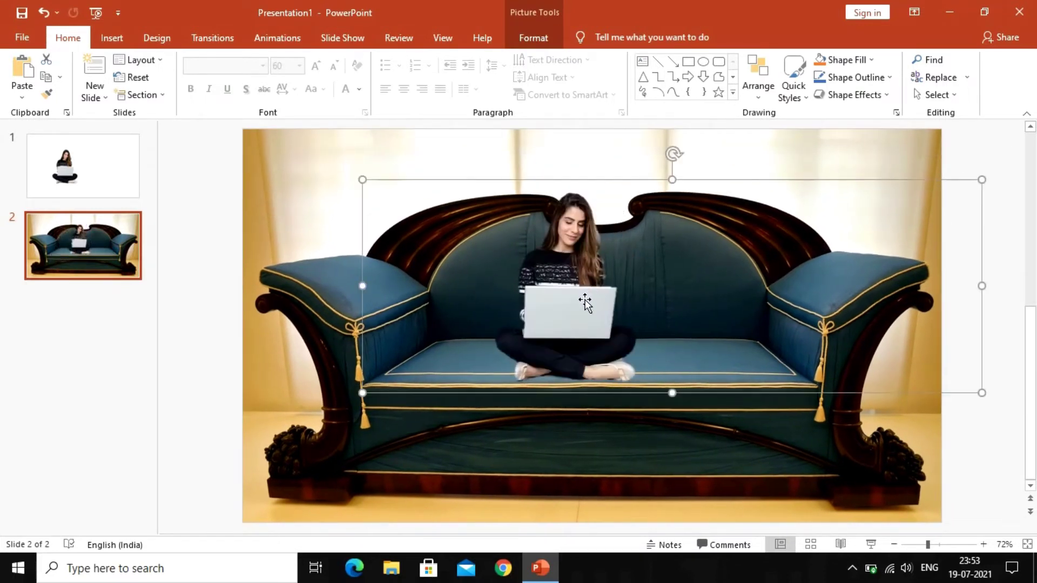
{"action": "left_click_drag", "start_coordinate": [585, 302], "coordinate": [607, 295]}
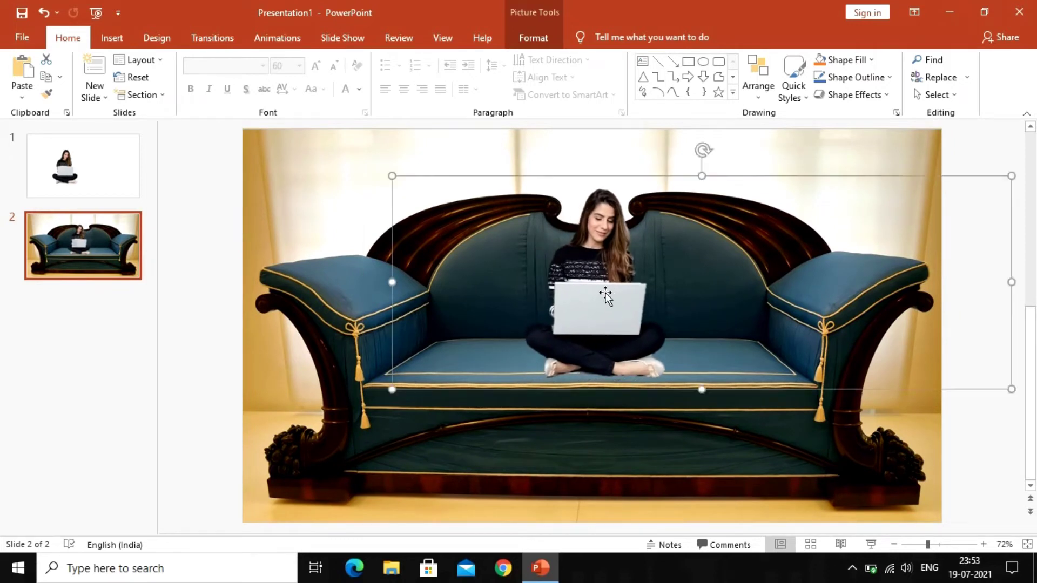
{"action": "left_click", "coordinate": [299, 250]}
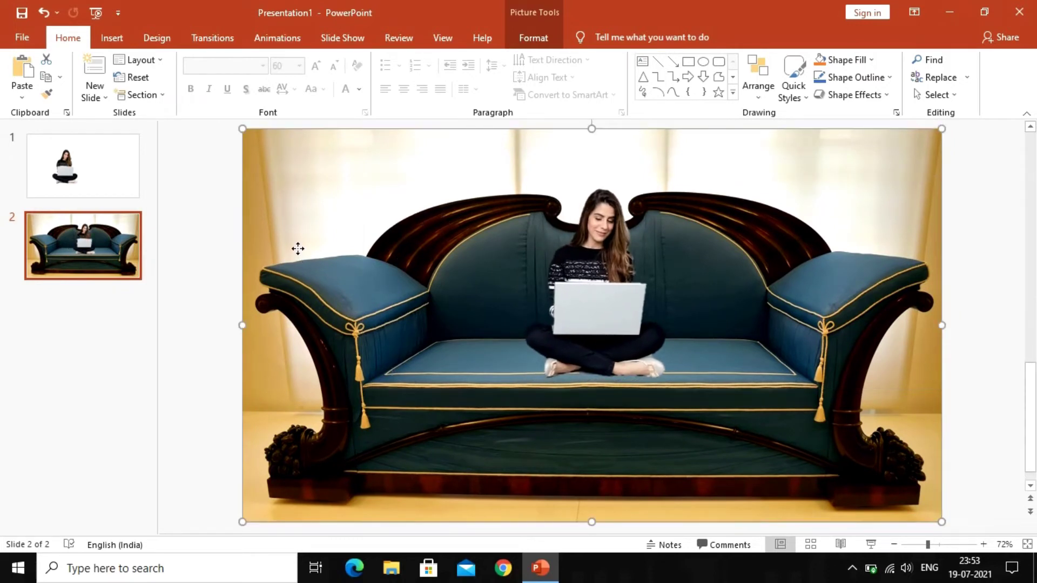
Step: Preview slide 2 full-screen from the current slide, then exit and go to the File page
{"action": "left_click", "coordinate": [356, 37]}
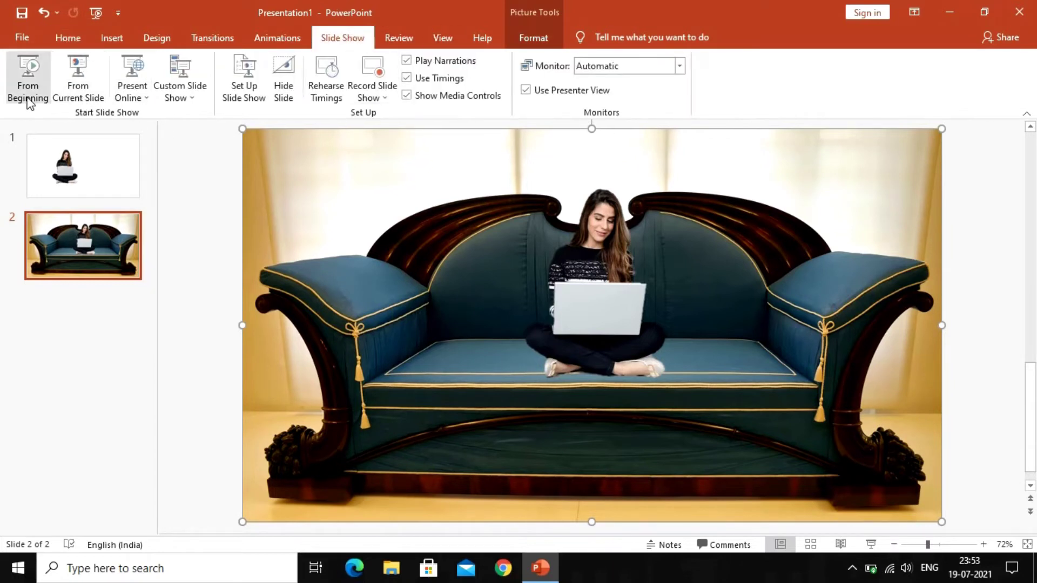
{"action": "left_click", "coordinate": [78, 87]}
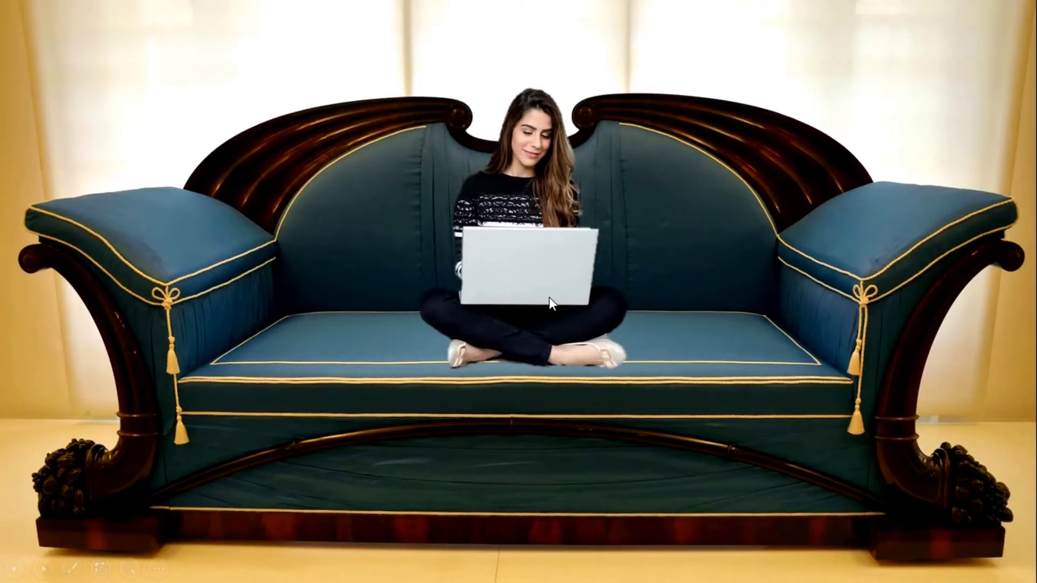
{"action": "key", "text": "Escape"}
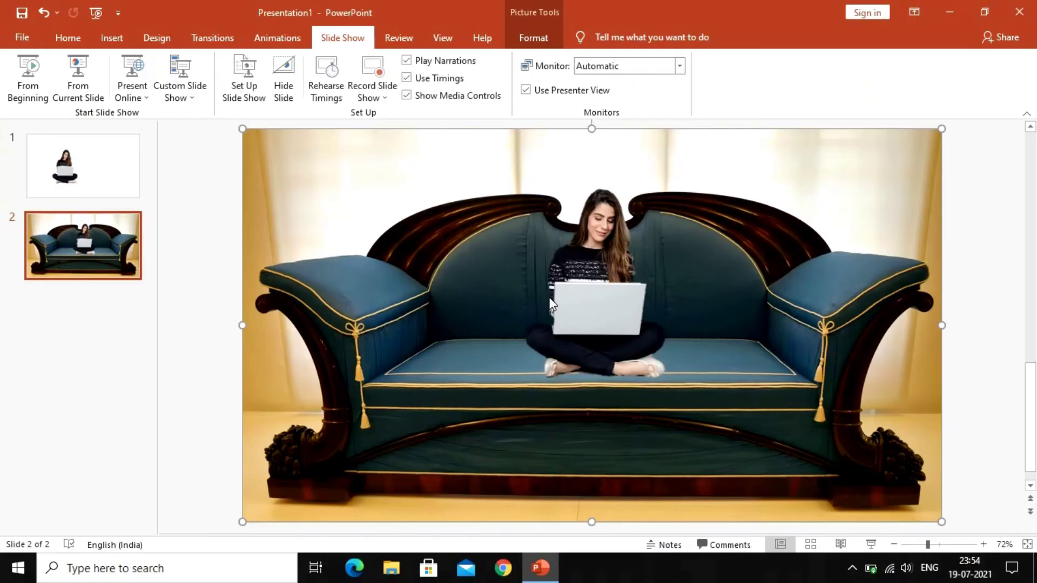
{"action": "left_click", "coordinate": [24, 38]}
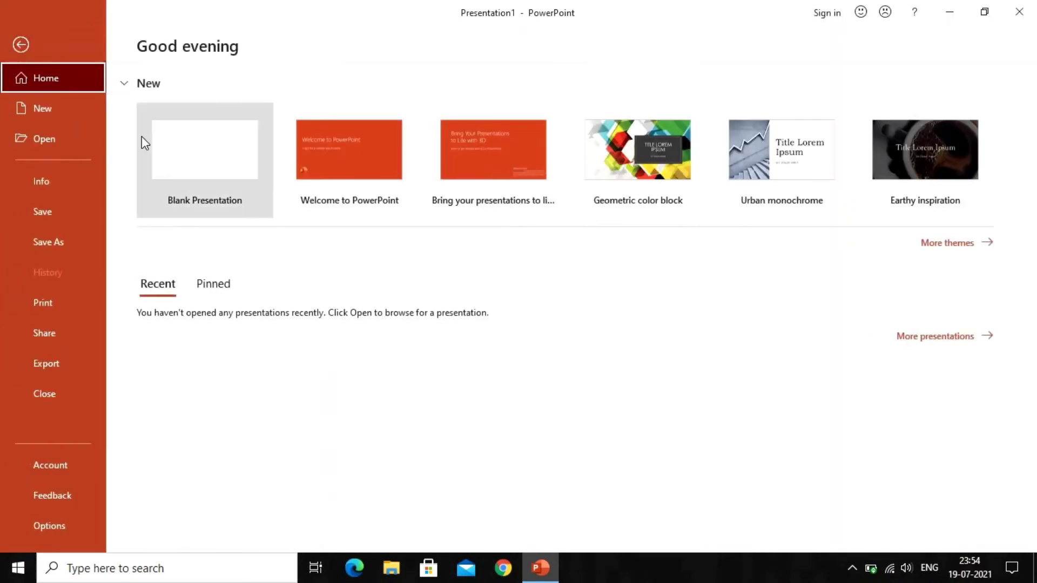
Step: Save As into the Desktop abtech folder with the file name abtech
{"action": "left_click", "coordinate": [64, 246]}
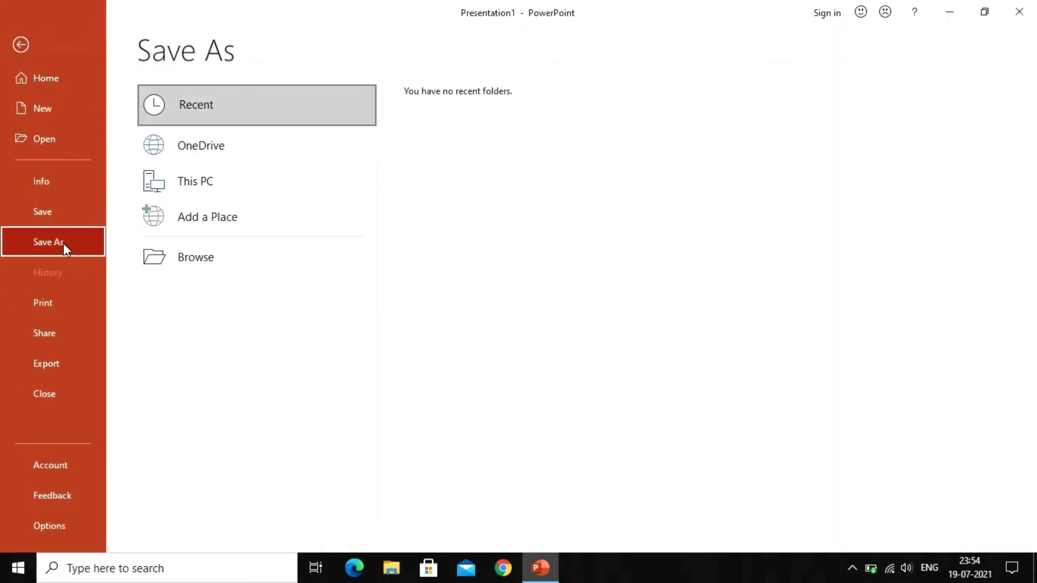
{"action": "left_click", "coordinate": [209, 270]}
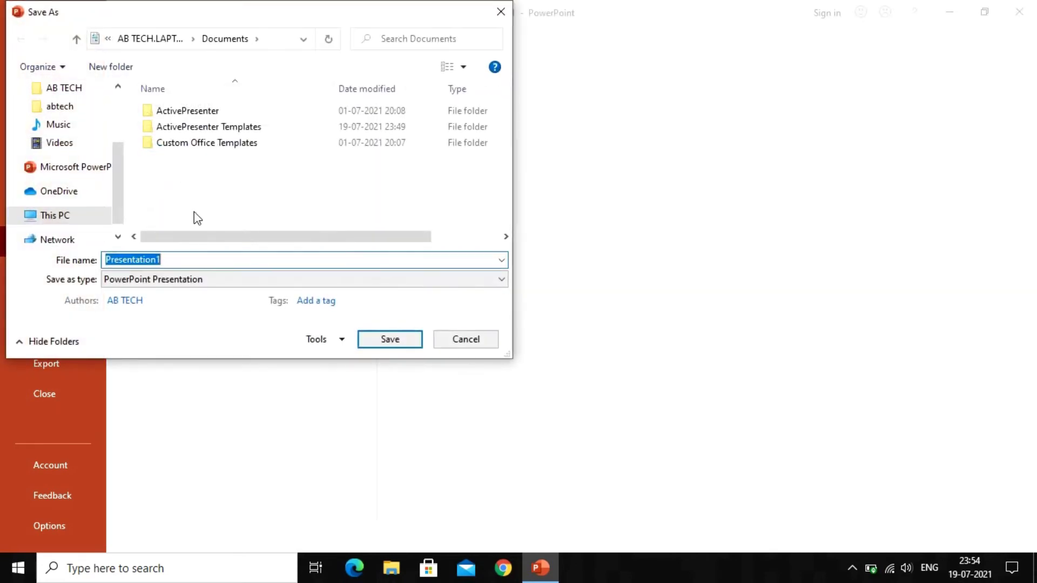
{"action": "scroll", "coordinate": [117, 112], "scroll_direction": "up", "scroll_amount": 3}
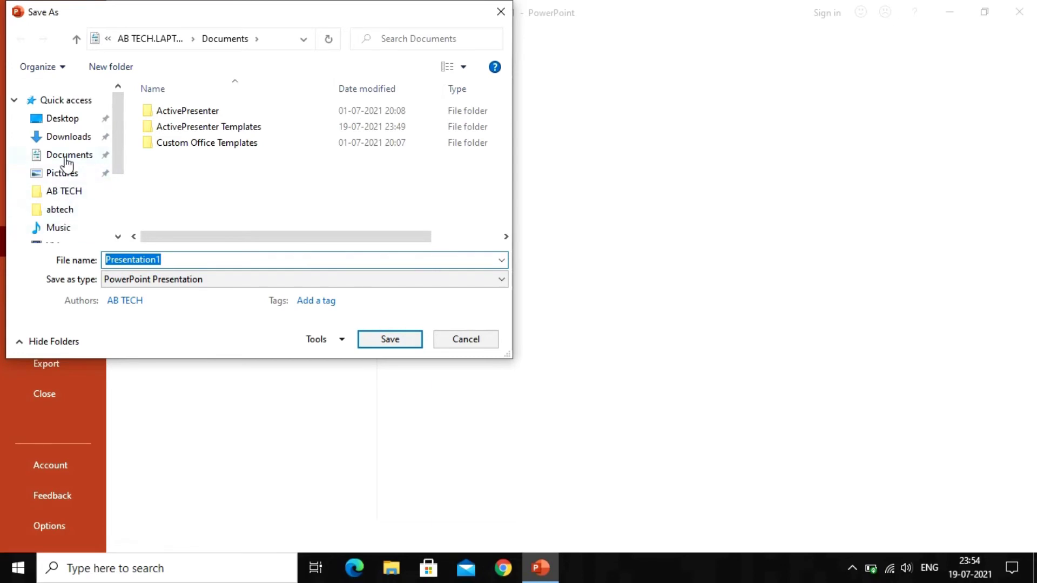
{"action": "left_click", "coordinate": [64, 137]}
{"action": "left_click", "coordinate": [62, 119]}
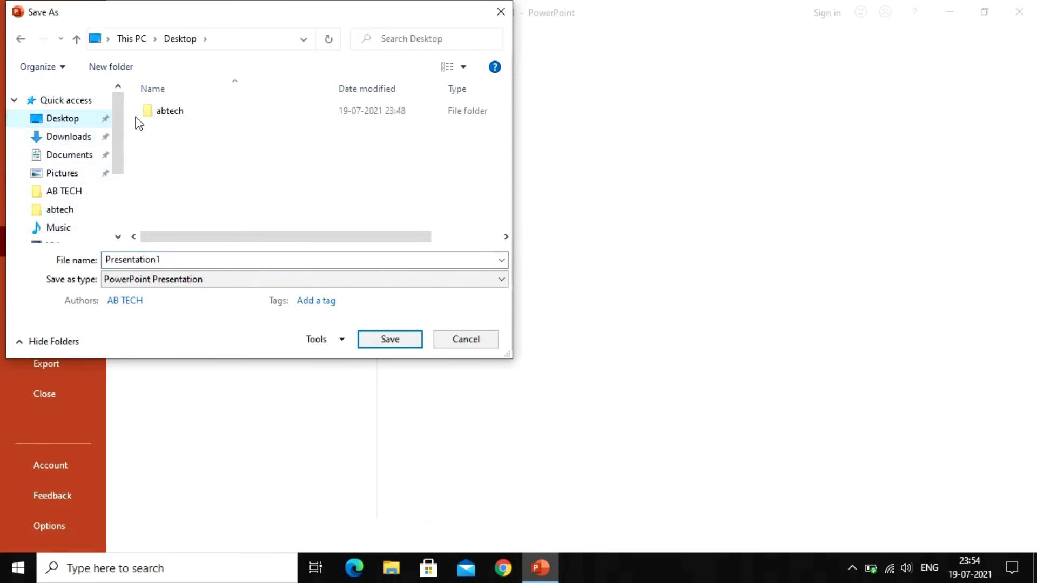
{"action": "double_click", "coordinate": [198, 115]}
{"action": "left_click_drag", "start_coordinate": [185, 259], "coordinate": [62, 260]}
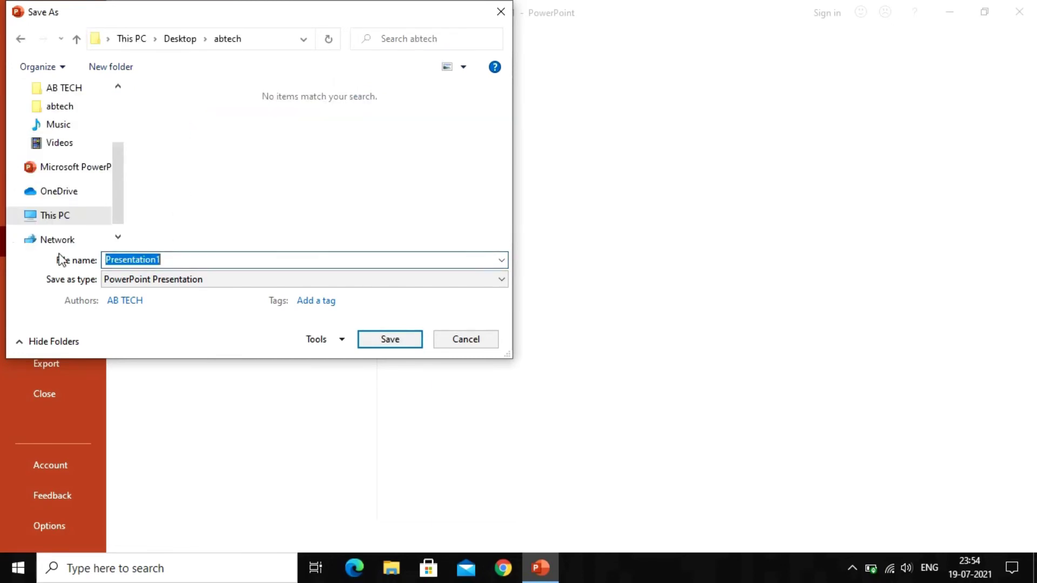
{"action": "type", "text": "abtech"}
Step: Set the type to JPEG File Interchange Format and save, exporting just this slide
{"action": "left_click", "coordinate": [189, 279]}
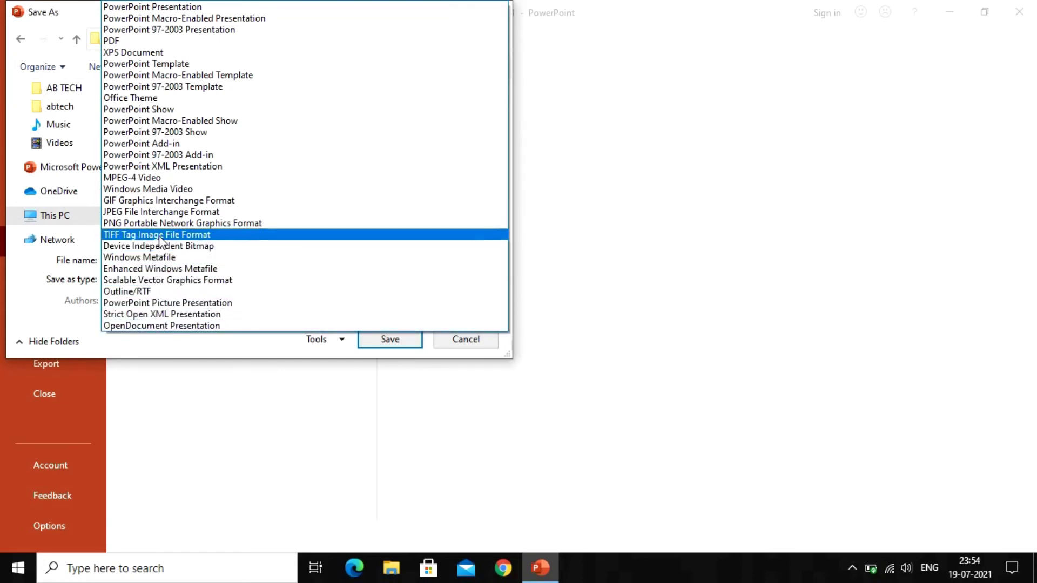
{"action": "left_click", "coordinate": [161, 212]}
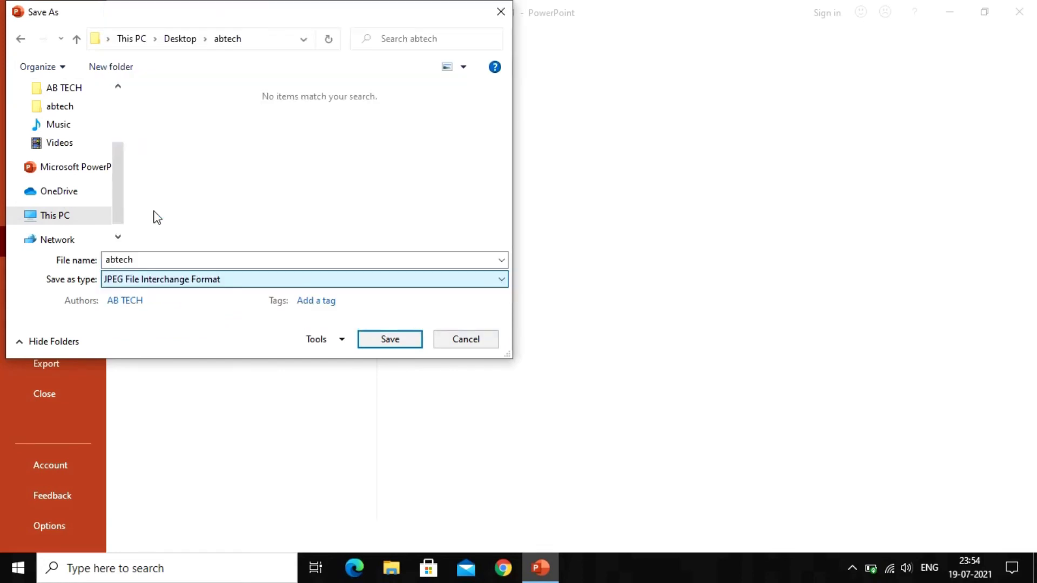
{"action": "left_click", "coordinate": [384, 340]}
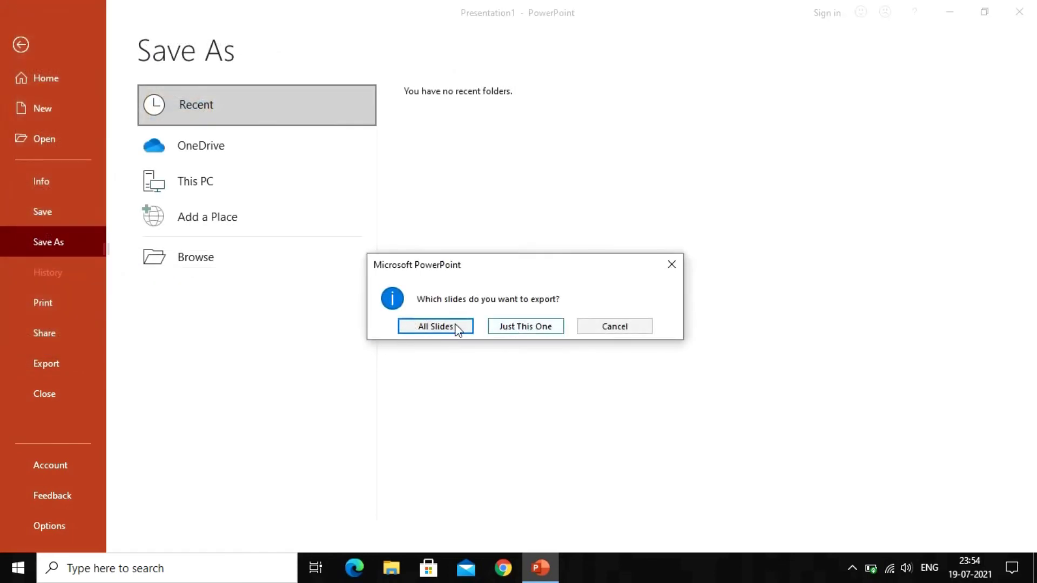
{"action": "left_click", "coordinate": [513, 328]}
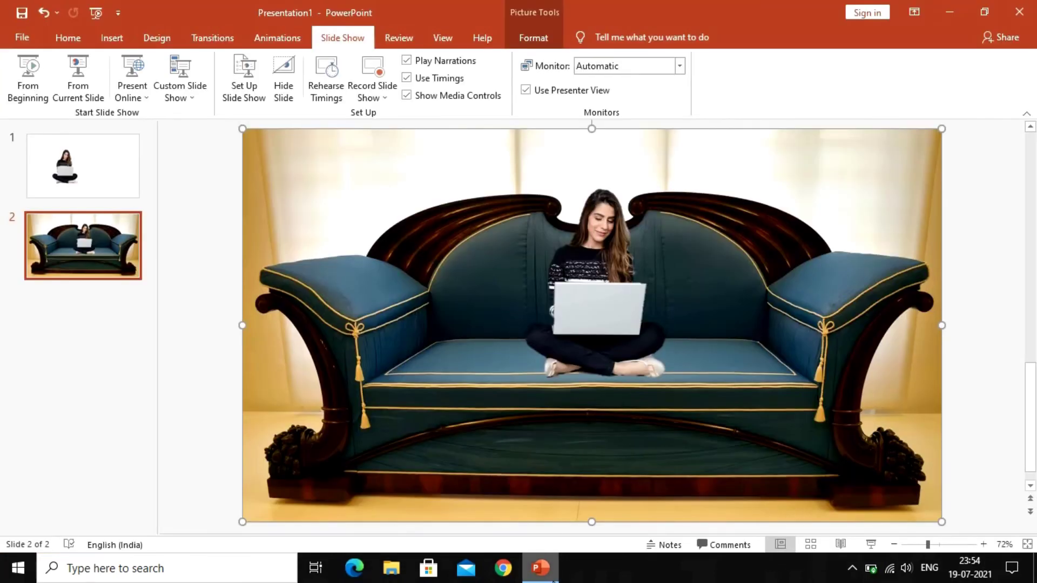
Step: Minimize PowerPoint, open the desktop abtech folder, and open abtech.jpg in Photos
{"action": "left_click", "coordinate": [550, 576]}
{"action": "mouse_move", "coordinate": [539, 568]}
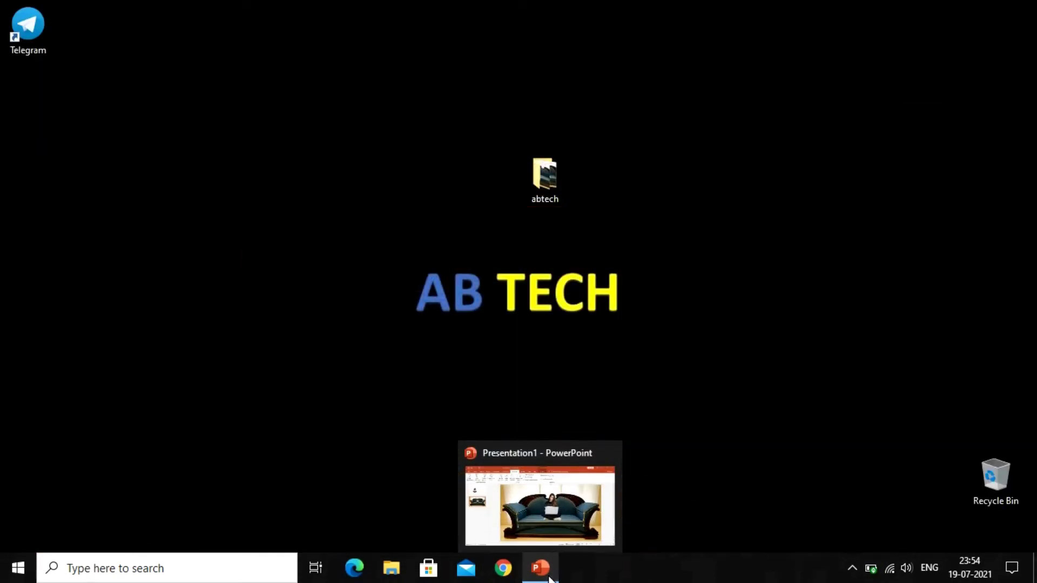
{"action": "right_click", "coordinate": [611, 212]}
{"action": "left_click", "coordinate": [648, 259]}
{"action": "left_click", "coordinate": [548, 178]}
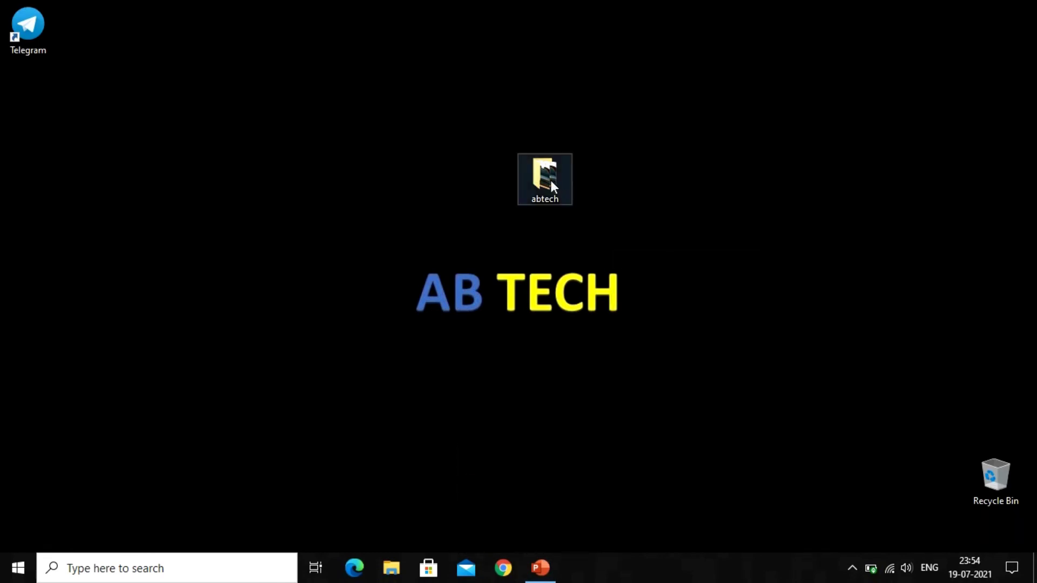
{"action": "double_click", "coordinate": [549, 178]}
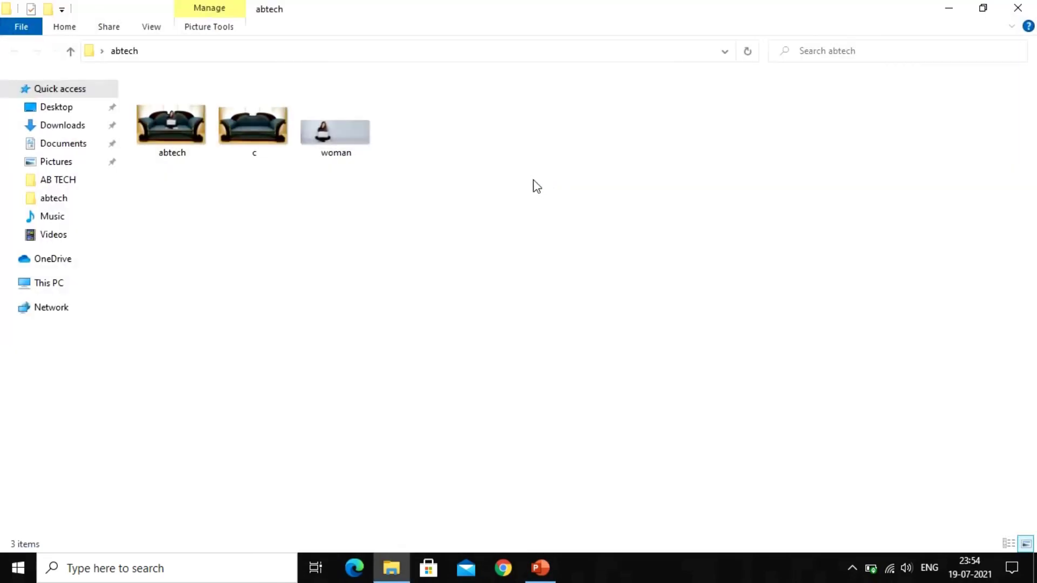
{"action": "left_click", "coordinate": [172, 135]}
{"action": "right_click", "coordinate": [169, 129]}
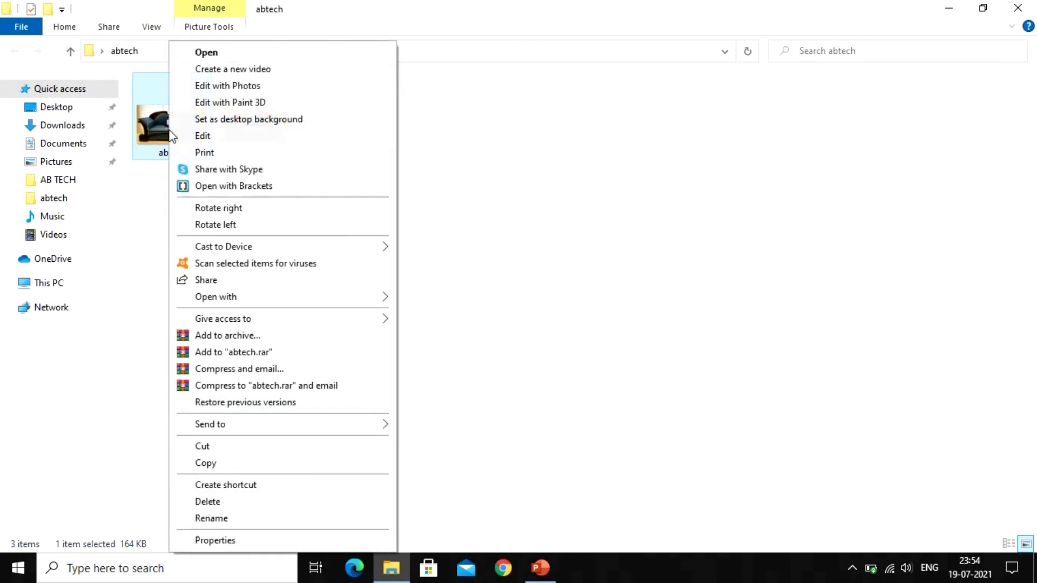
{"action": "left_click", "coordinate": [204, 54]}
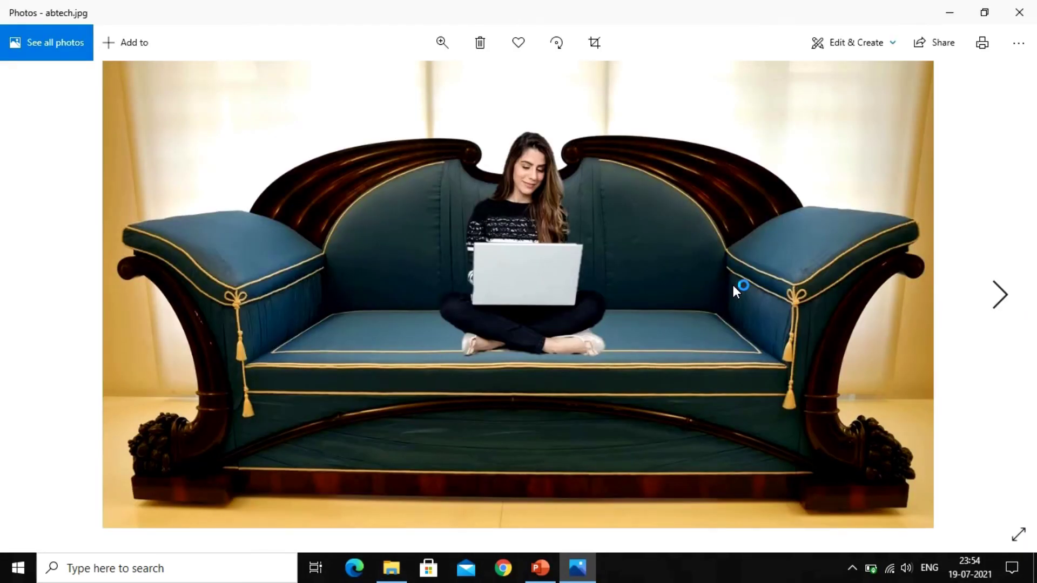
Step: Browse ahead to c.jpg in Photos, then step back to the abtech.jpg composite
{"action": "key", "text": "Right"}
{"action": "key", "text": "Right"}
{"action": "key", "text": "Left"}
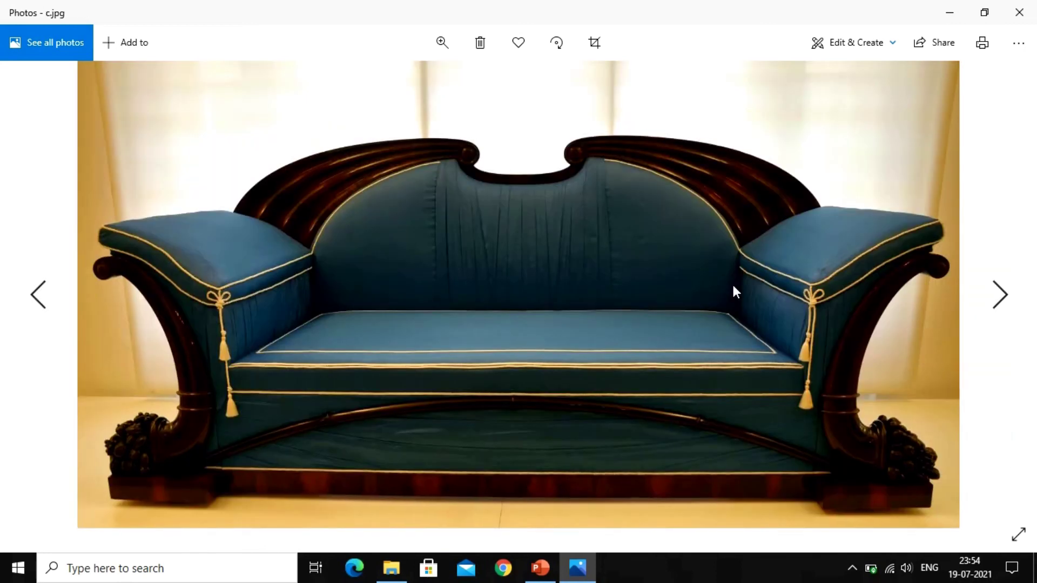
{"action": "key", "text": "Left"}
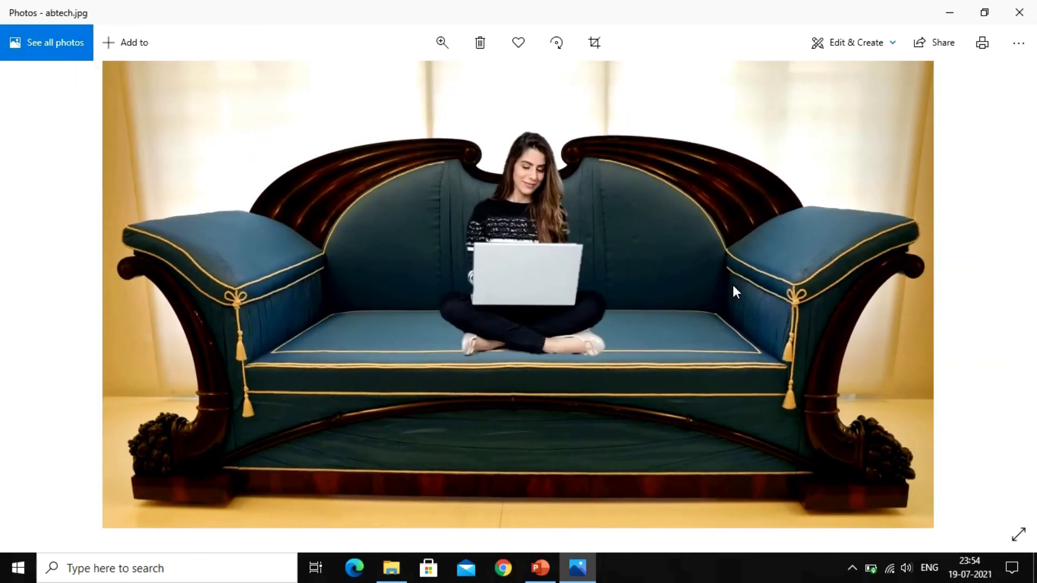